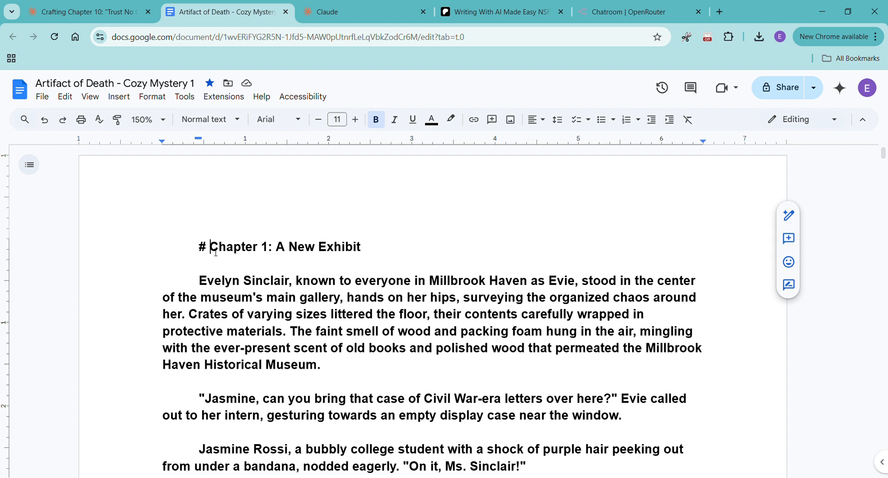
Remove the "# " marker in front of the "Chapter 1: A New Exhibit" heading.
key("BackSpace")
key("BackSpace")
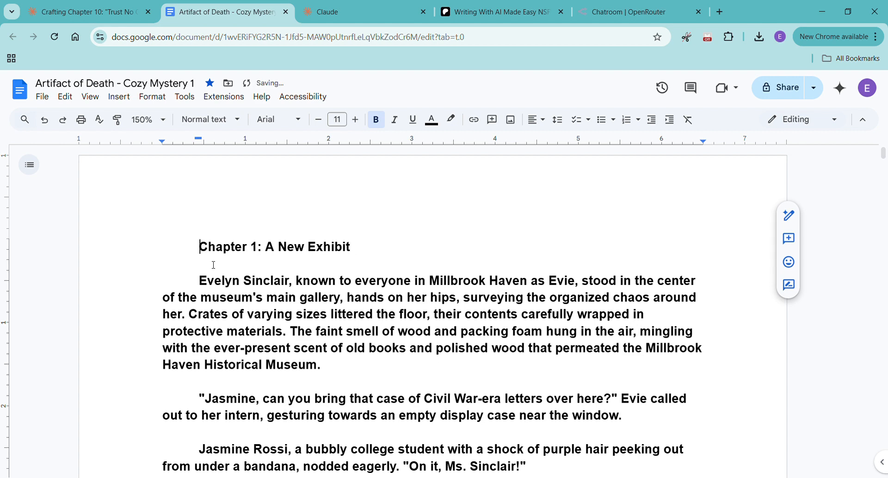
left_click(213, 266)
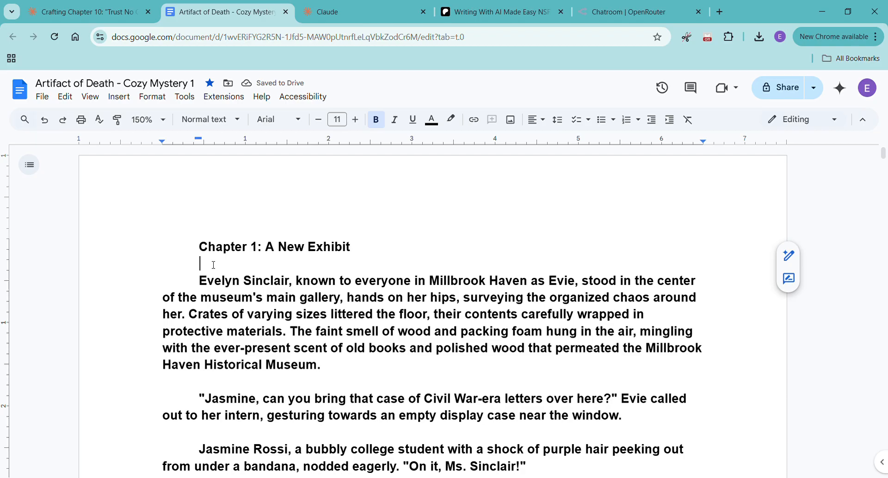
left_click(255, 251)
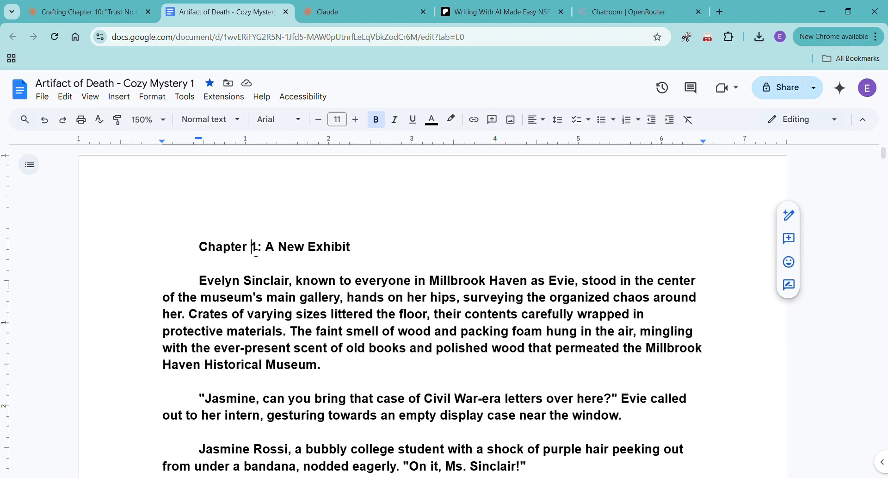
left_click(255, 267)
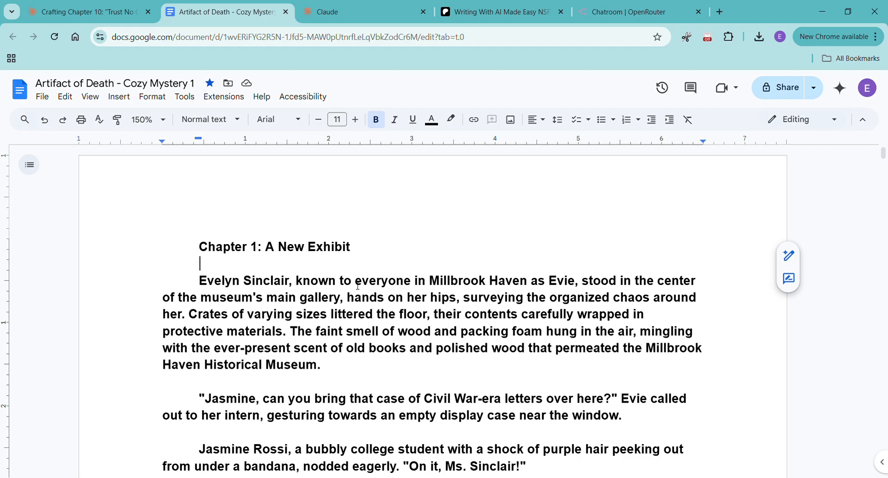
Remove the bold formatting from the Chapter 1 heading line.
scroll(246, 322, "down", 1)
double_click(243, 328)
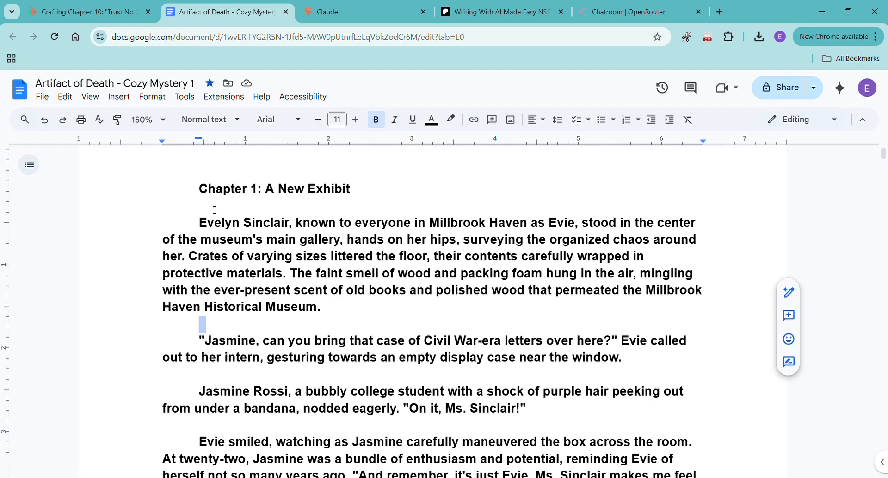
scroll(215, 211, "up", 1)
left_click_drag(194, 254, 358, 252)
left_click(376, 121)
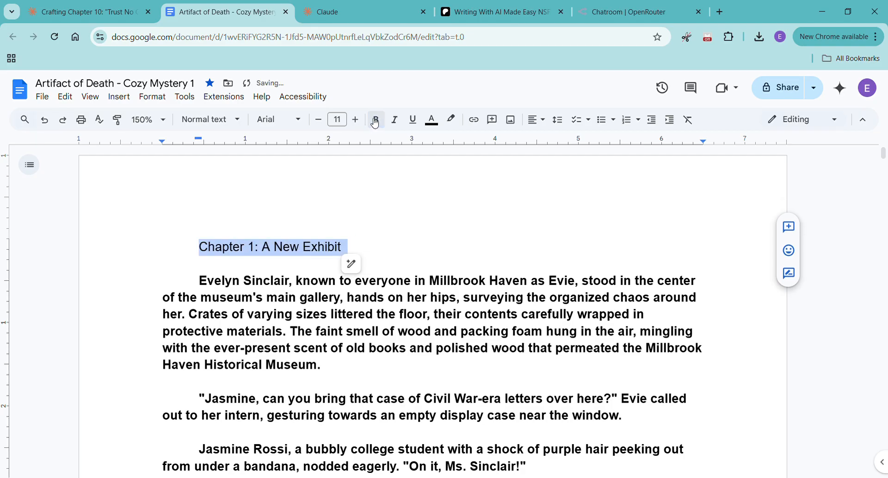
left_click(365, 220)
Remove the bold formatting from the first sentence of the opening paragraph, ending at "chaos around her.".
scroll(302, 213, "down", 1)
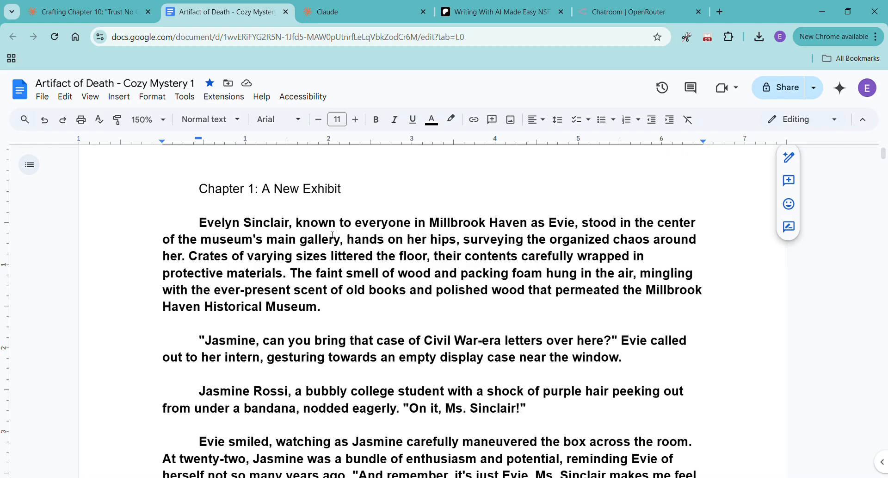
left_click(528, 227)
left_click(517, 247)
left_click_drag(199, 223, 187, 256)
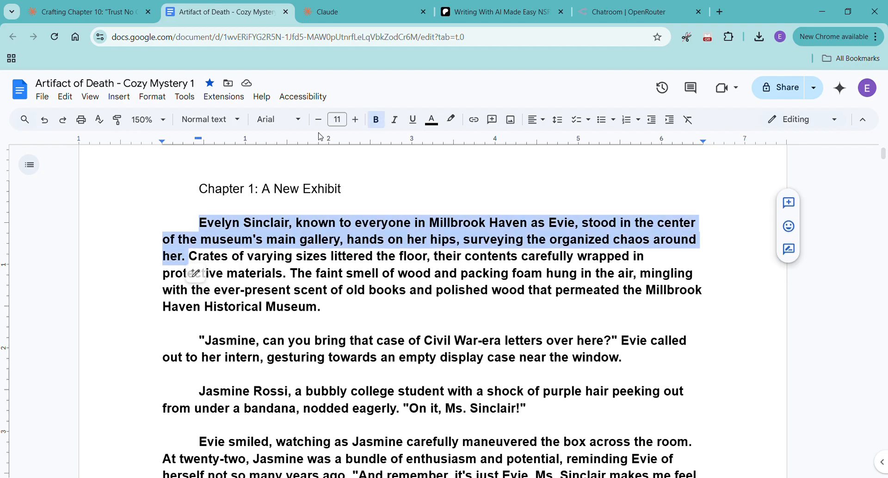
left_click(377, 120)
left_click(338, 224)
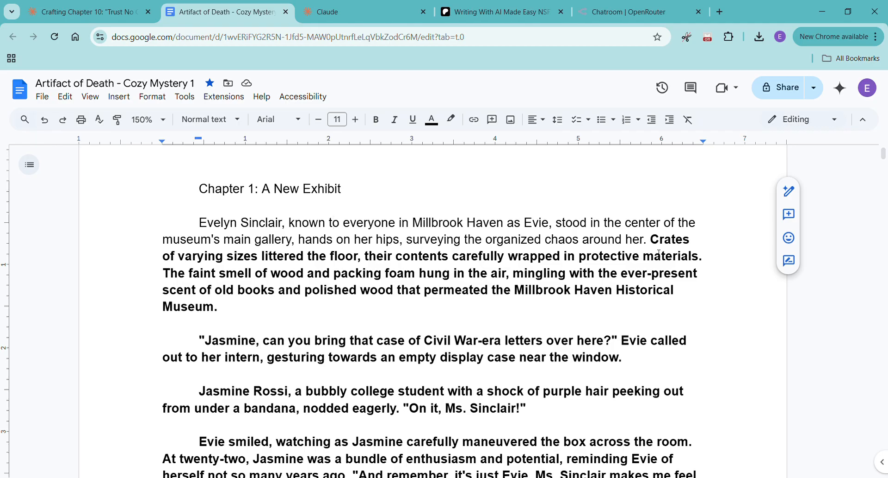
Search the document for "spine" and go through every occurrence to check for repeated phrasing.
left_click(616, 288)
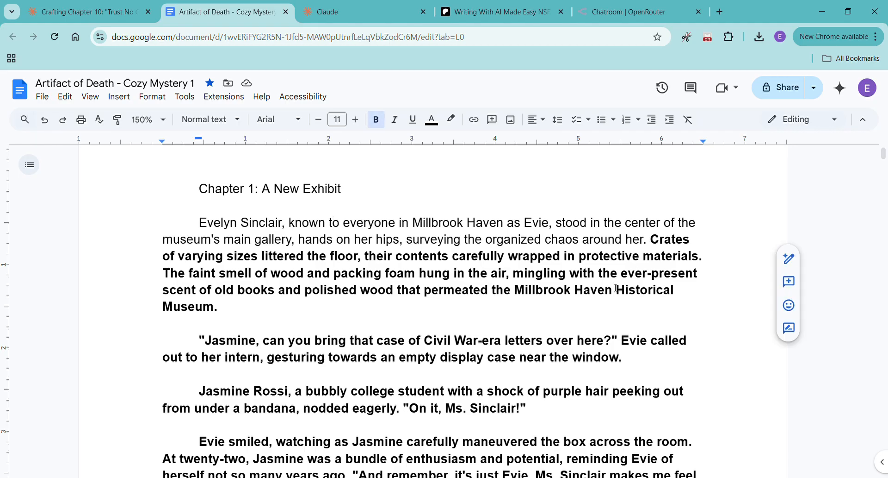
key("ctrl+f")
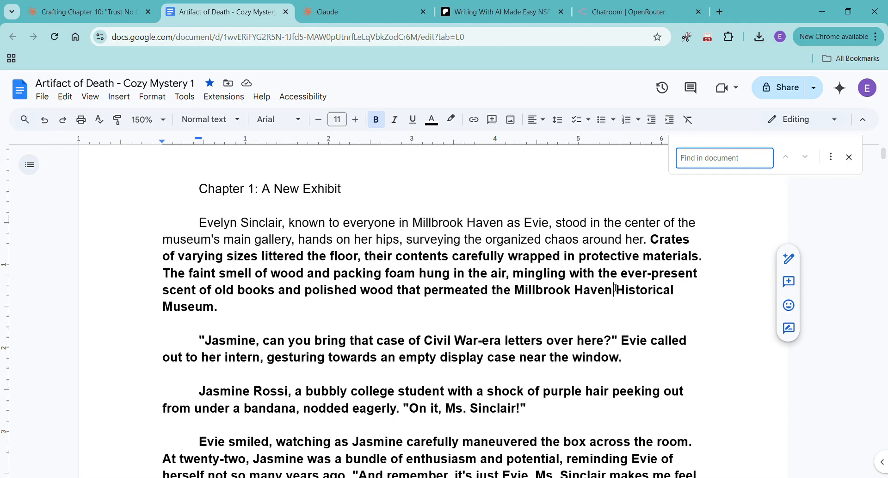
type("spine")
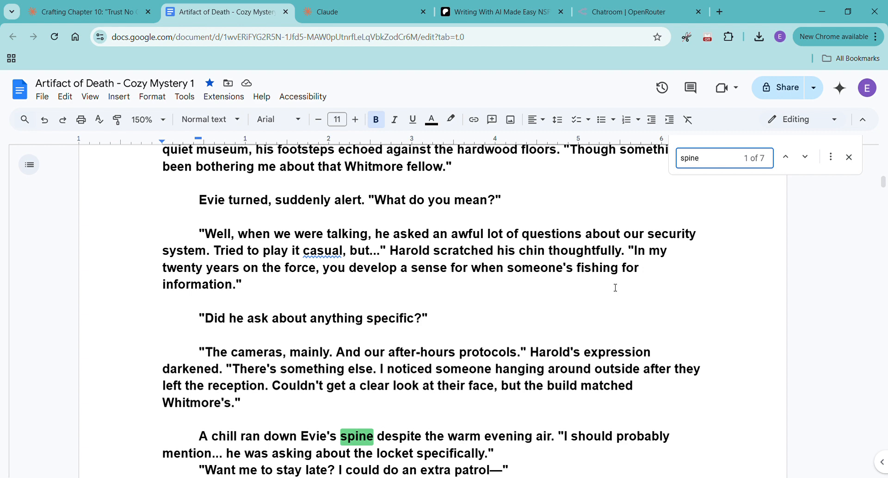
key("Return")
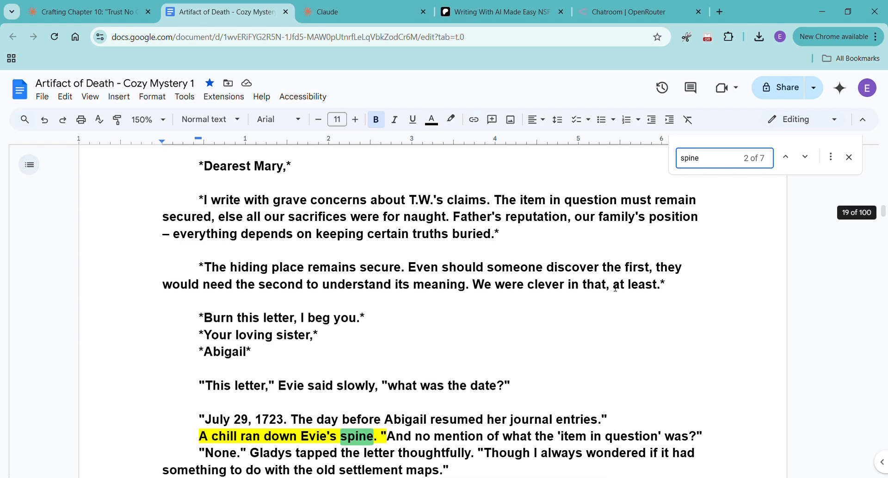
key("Return")
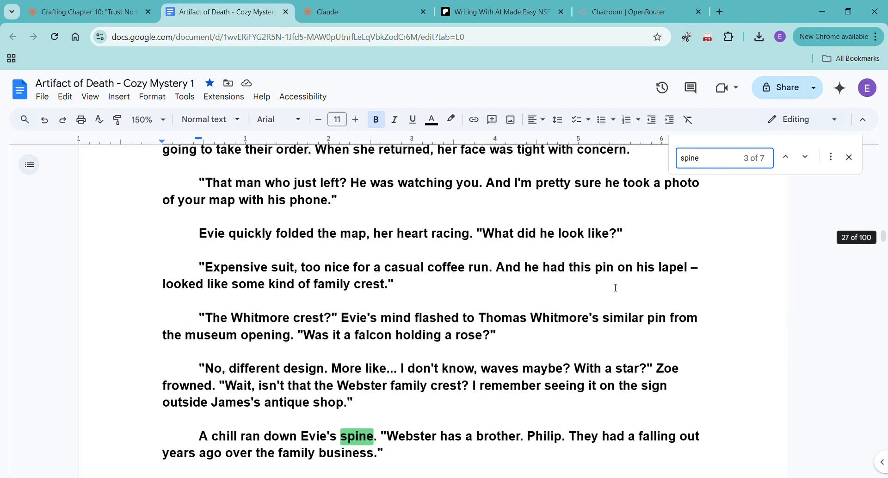
key("Return")
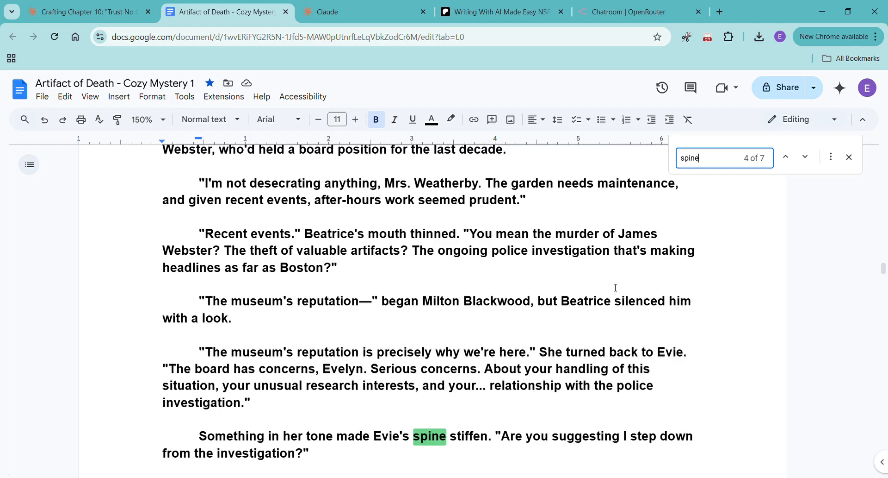
key("Return")
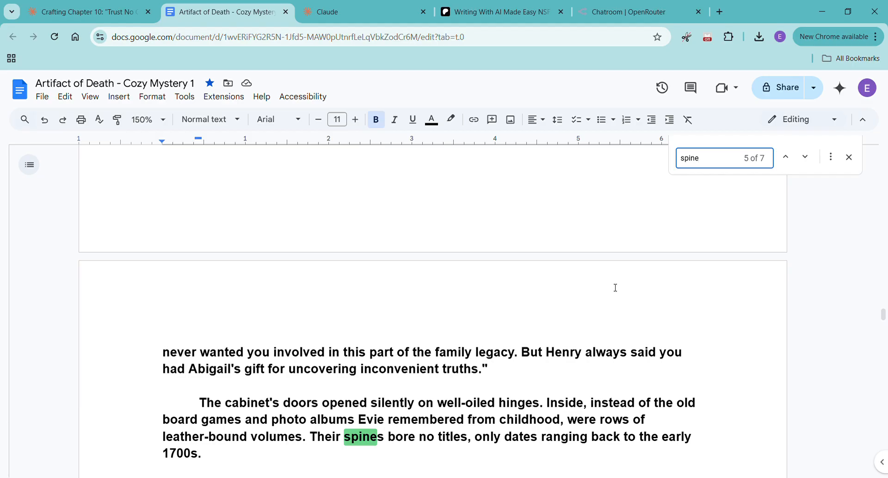
key("Return")
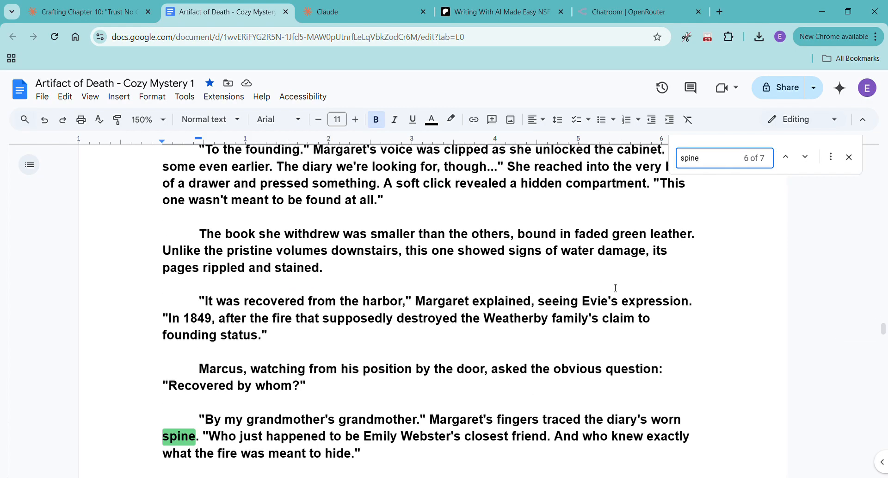
key("Return")
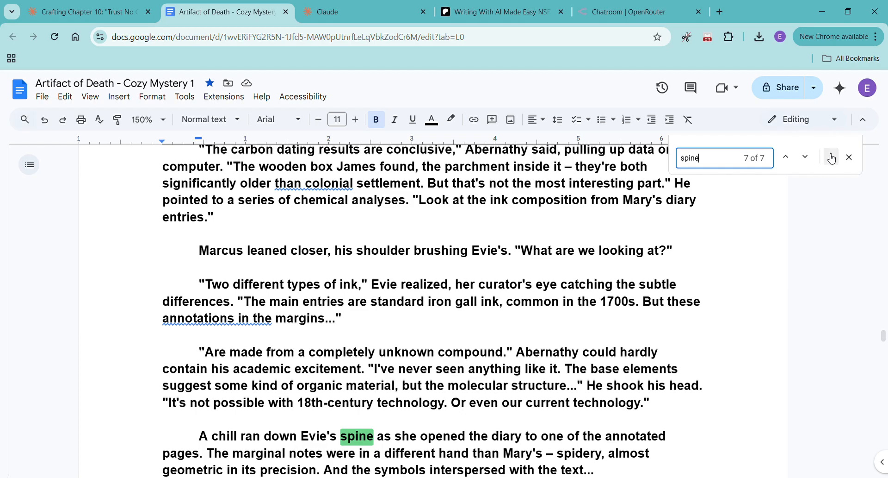
Check the document's word count and close the text search.
left_click(515, 339)
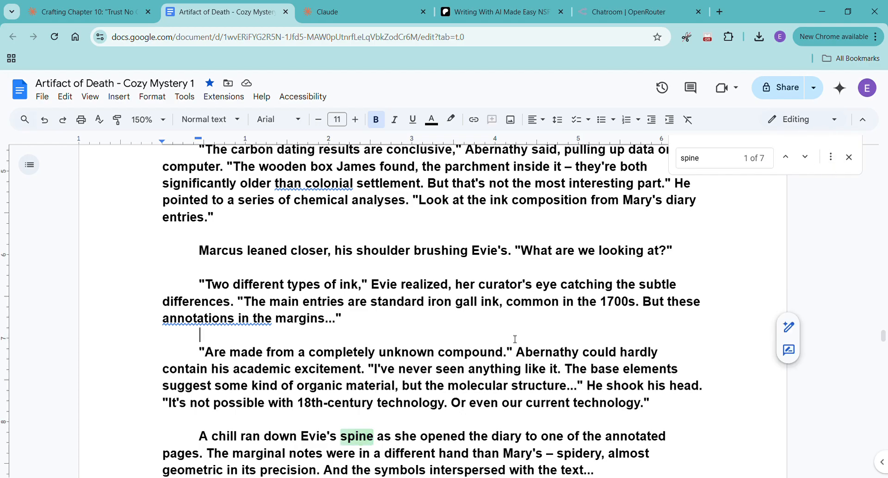
key("ctrl+shift+c")
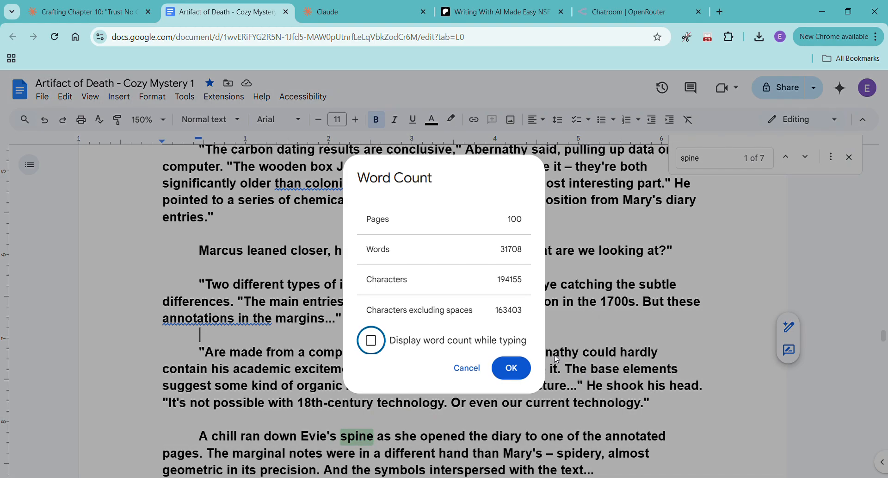
left_click(512, 368)
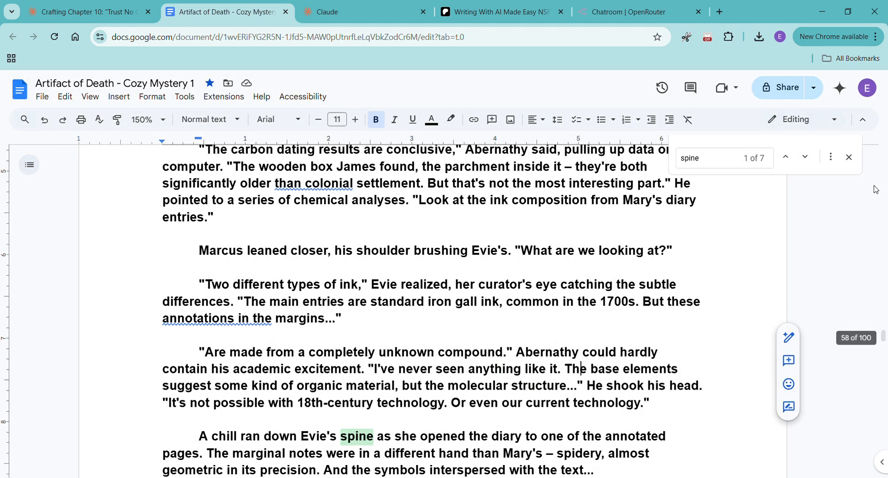
left_click(850, 157)
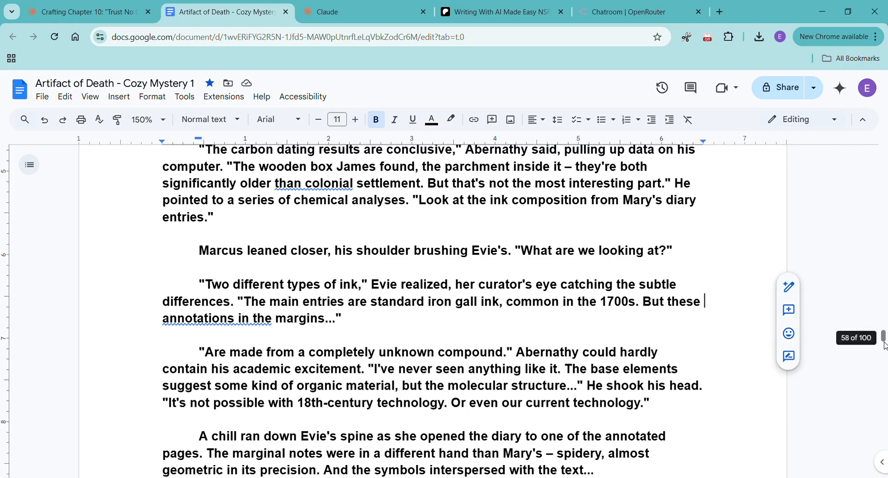
Remove the bold formatting from the rest of the opening paragraph, from "Crates of varying sizes" to "Historical Museum.".
left_click_drag(886, 334, 885, 155)
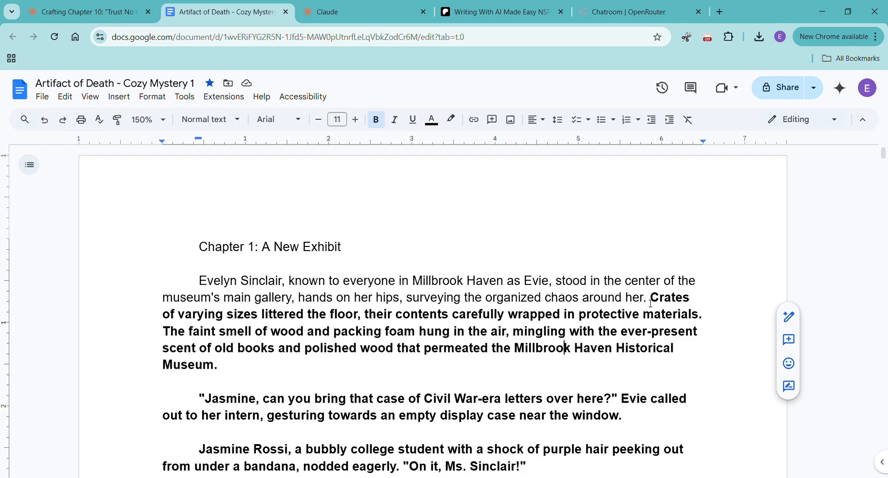
scroll(650, 305, "down", 1)
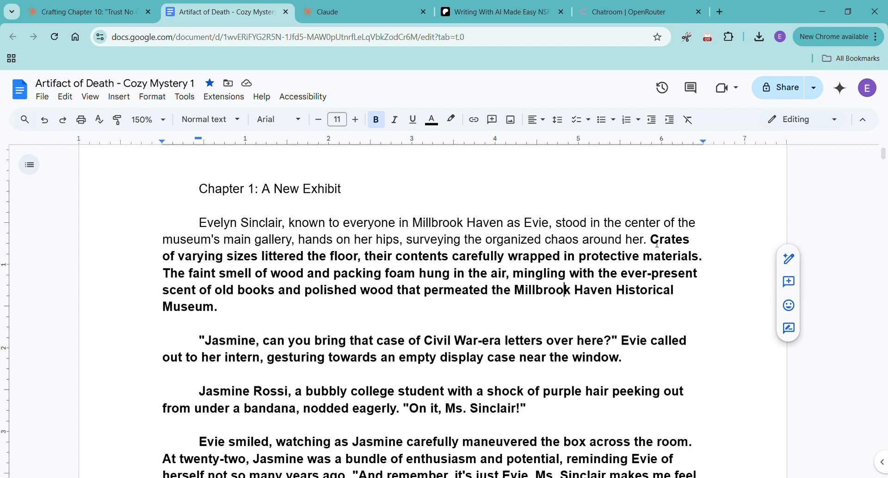
left_click(657, 244)
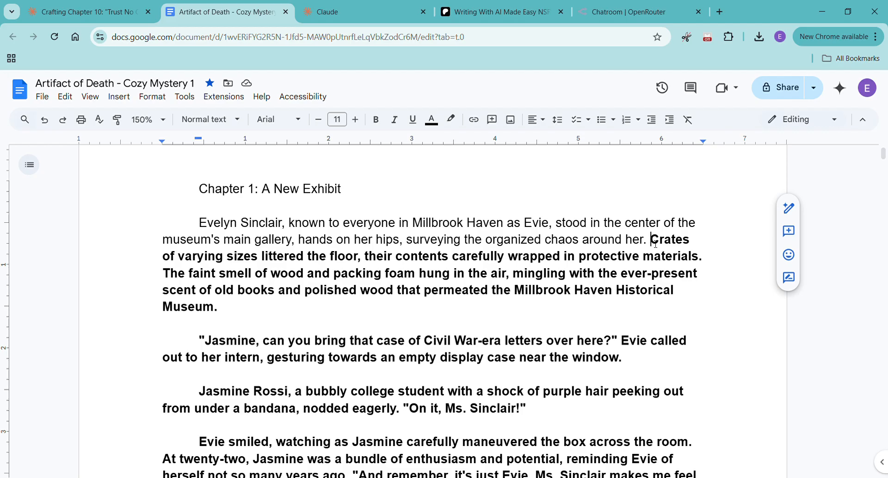
left_click_drag(660, 244, 713, 308)
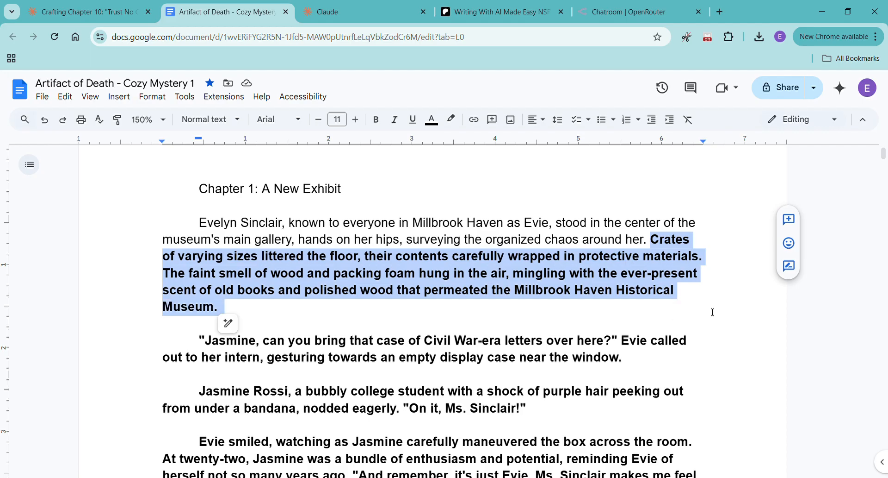
left_click(376, 119)
left_click(272, 304)
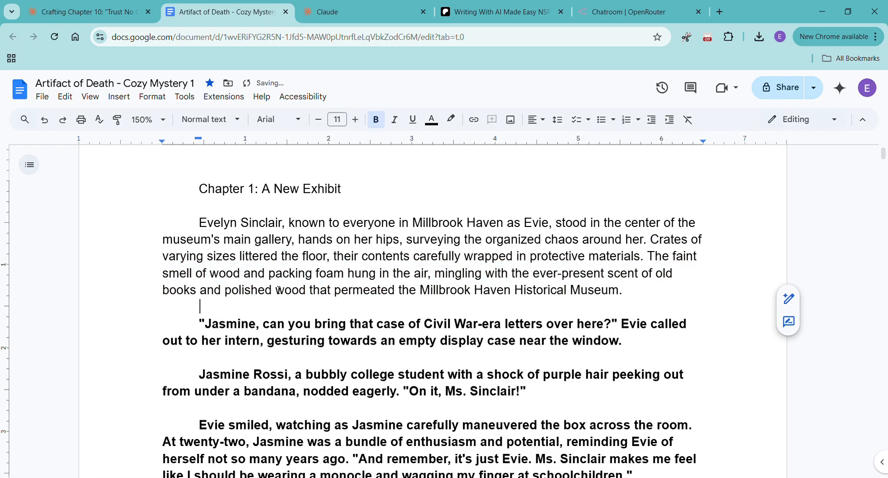
Delete the blank lines separating the first five body paragraphs of Chapter 1.
key("Delete")
key("Down")
key("Down")
key("Delete")
key("Down")
key("Down")
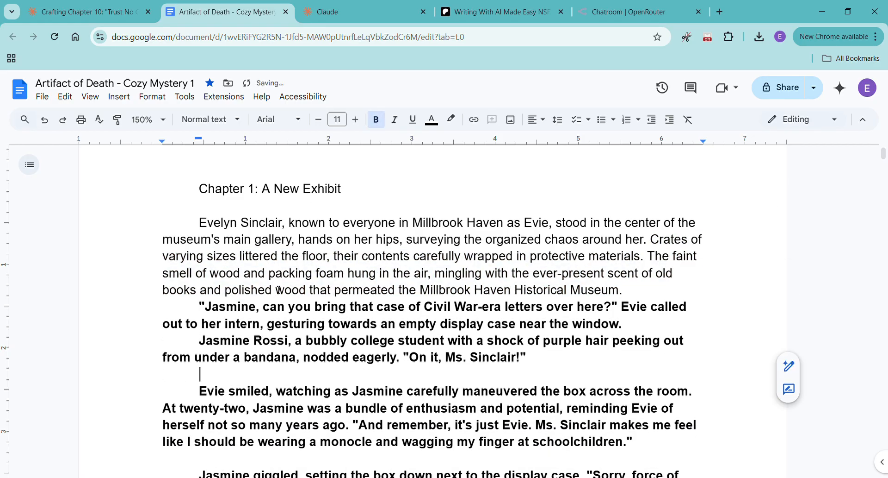
key("Delete")
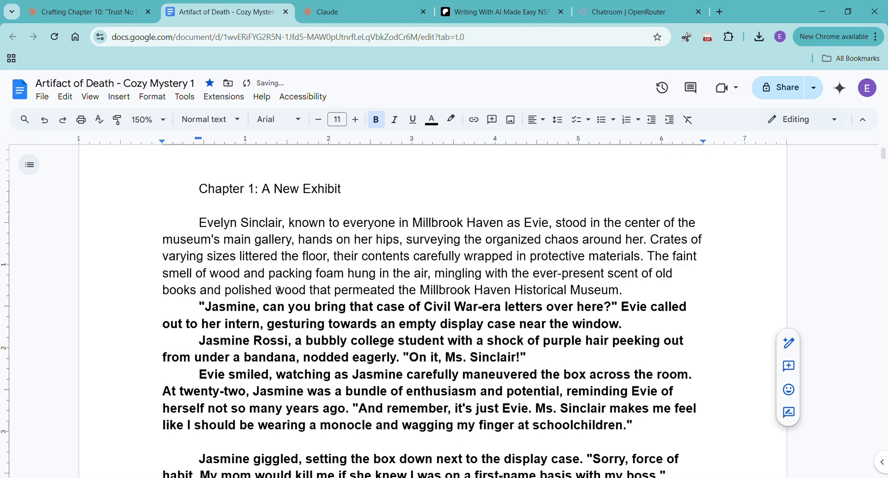
key("Down")
key("Down")
key("Down")
key("Down")
key("Delete")
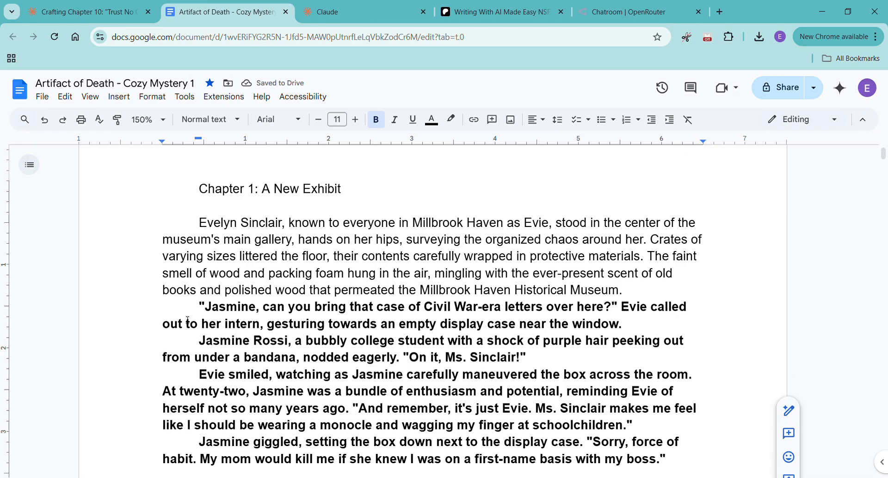
Remove the bold formatting from the second body paragraph and change "towards" to "toward" in it.
mouse_move(198, 311)
left_mouse_down()
mouse_move(723, 312)
mouse_move(717, 334)
left_mouse_up()
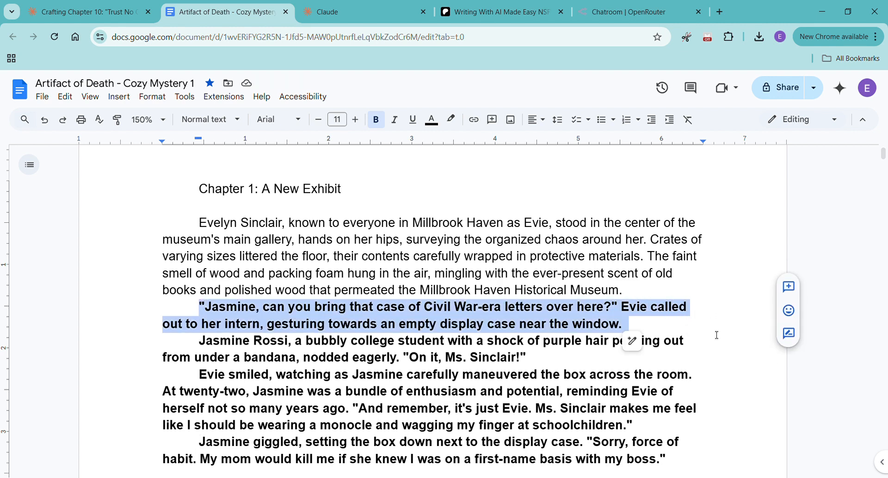
left_click(383, 122)
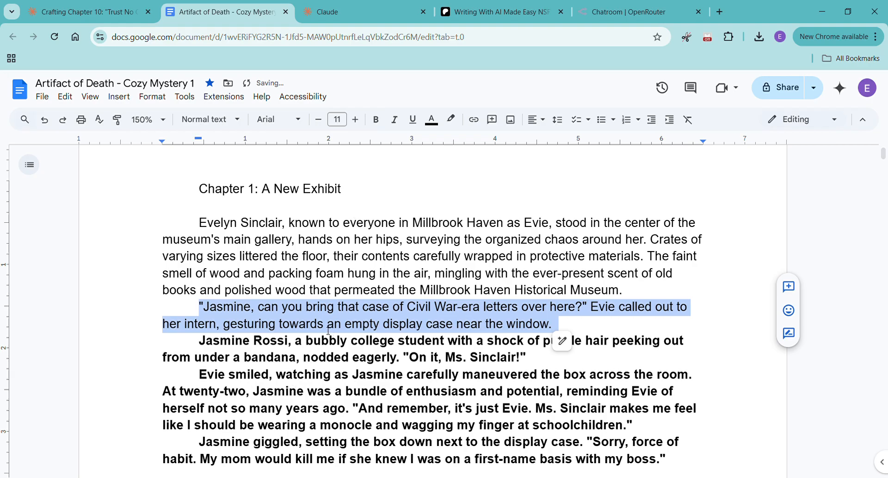
left_click(326, 416)
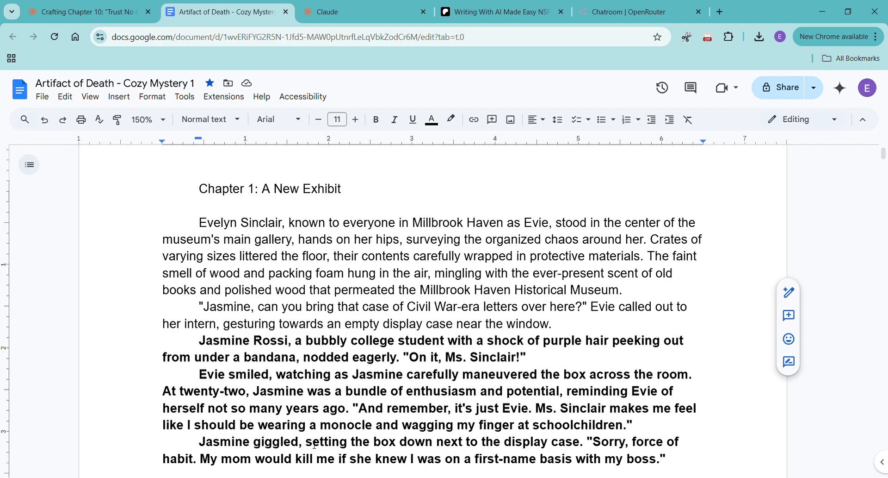
key("BackSpace")
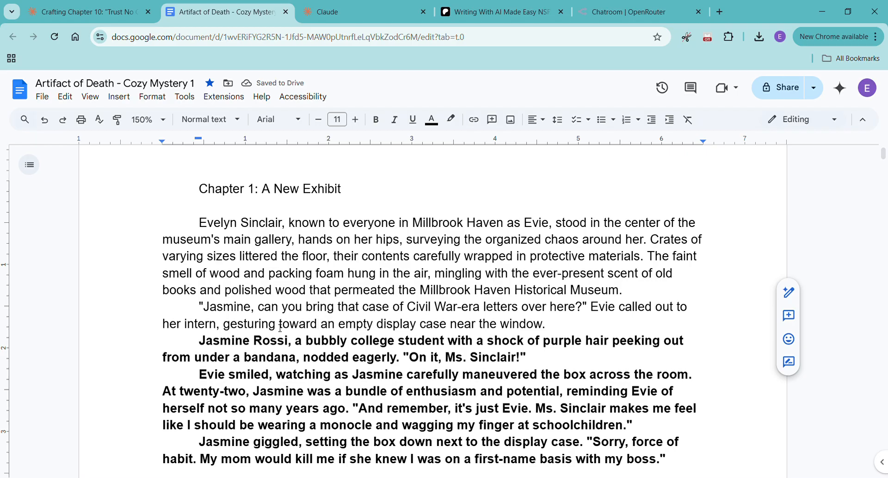
left_click(194, 343)
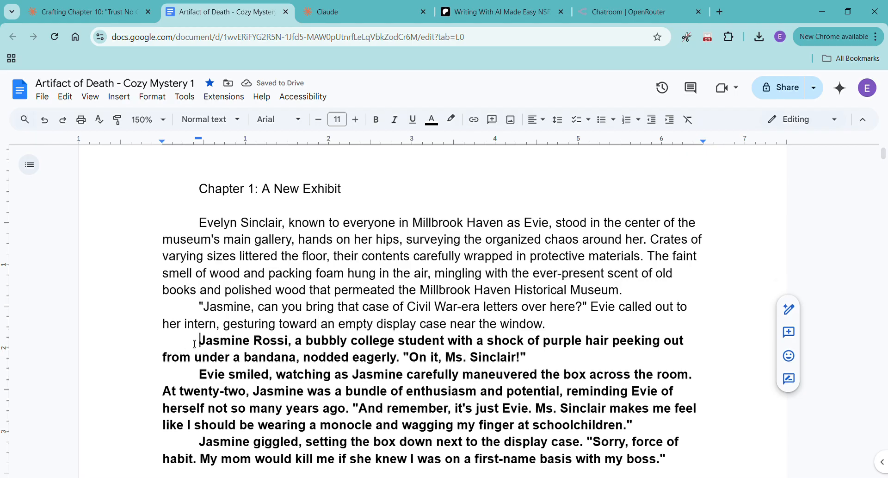
Search the manuscript for "towards", close the search, and return to the opening paragraphs of Chapter 1.
key("ctrl+f")
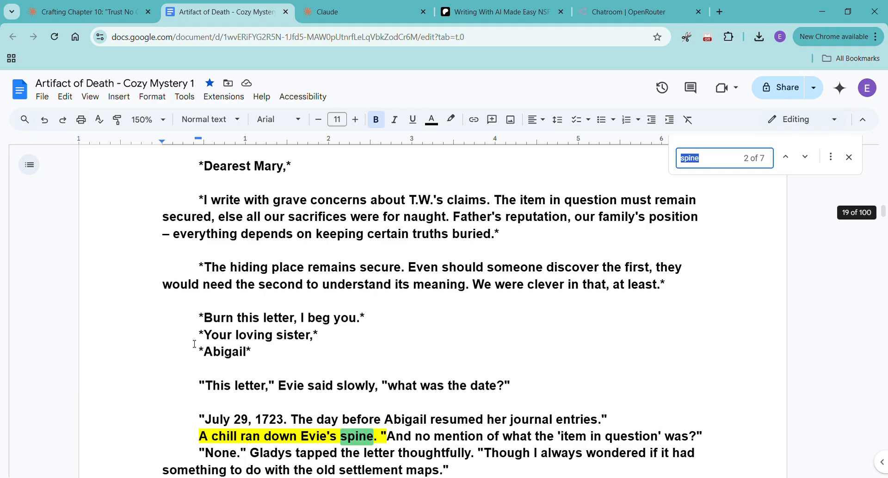
type("towards")
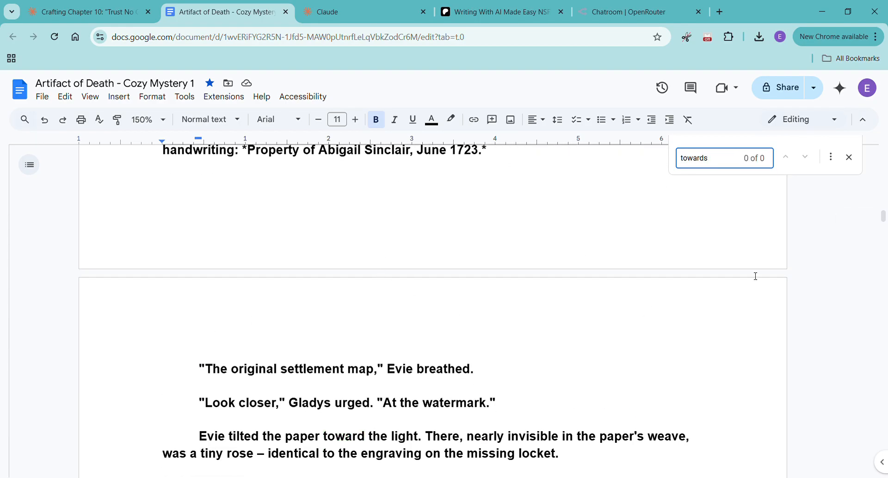
left_click(849, 157)
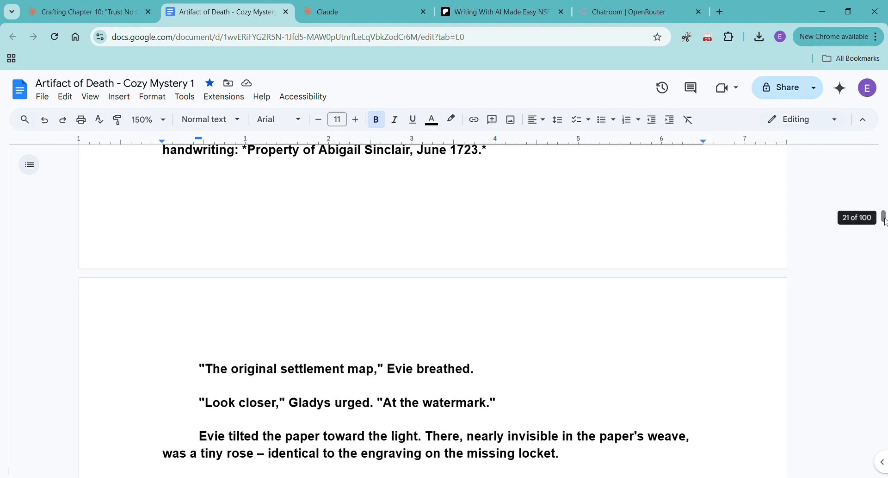
left_click_drag(884, 217, 884, 152)
scroll(637, 304, "down", 2)
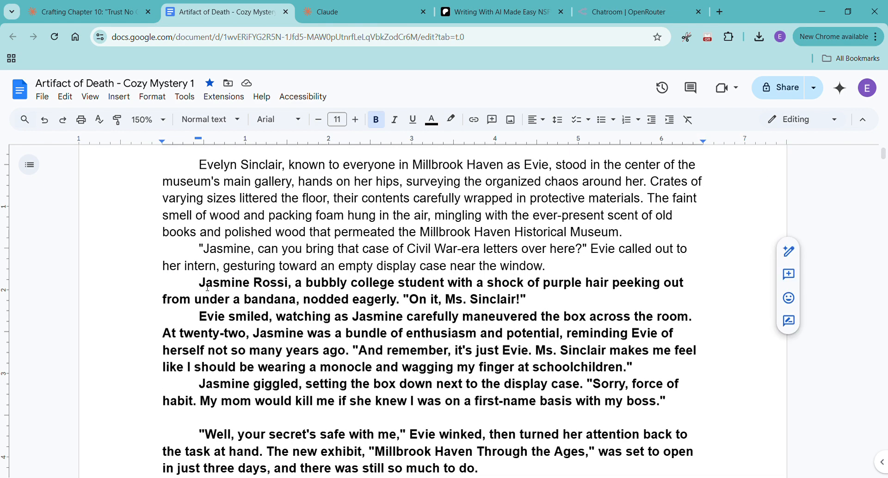
left_click_drag(207, 287, 635, 296)
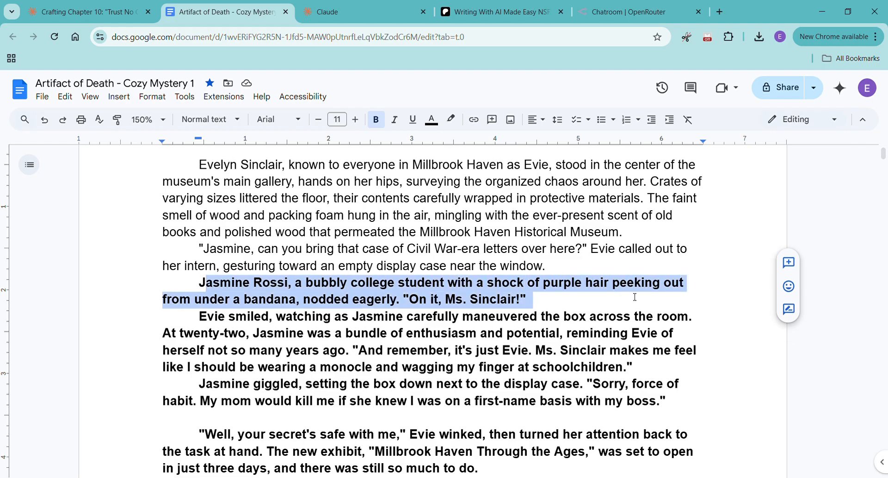
left_click(297, 299)
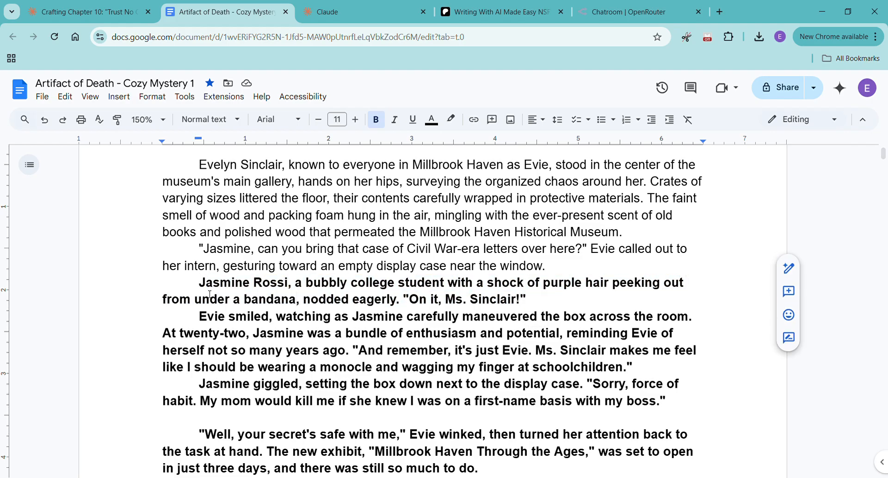
left_click_drag(199, 287, 594, 303)
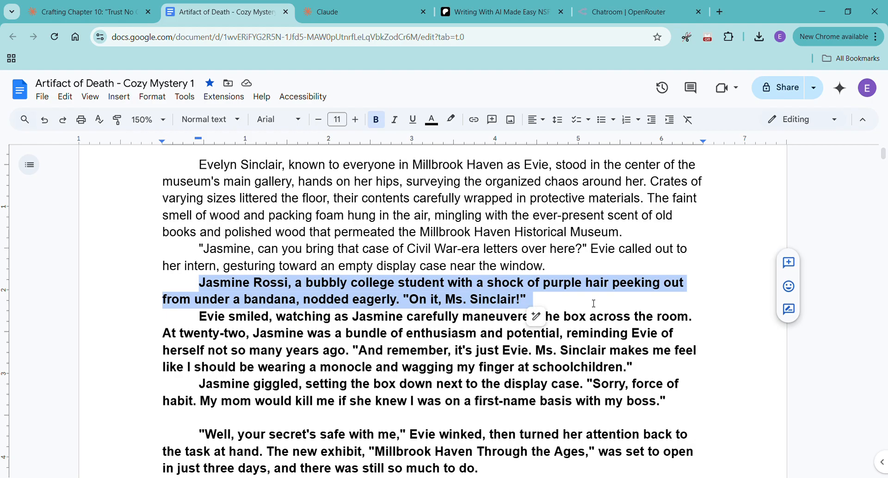
left_click_drag(594, 303, 723, 326)
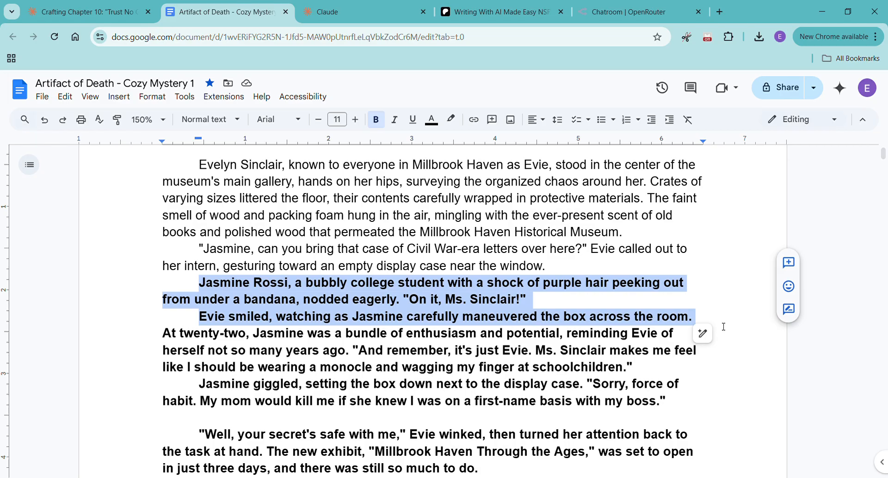
left_click(592, 309)
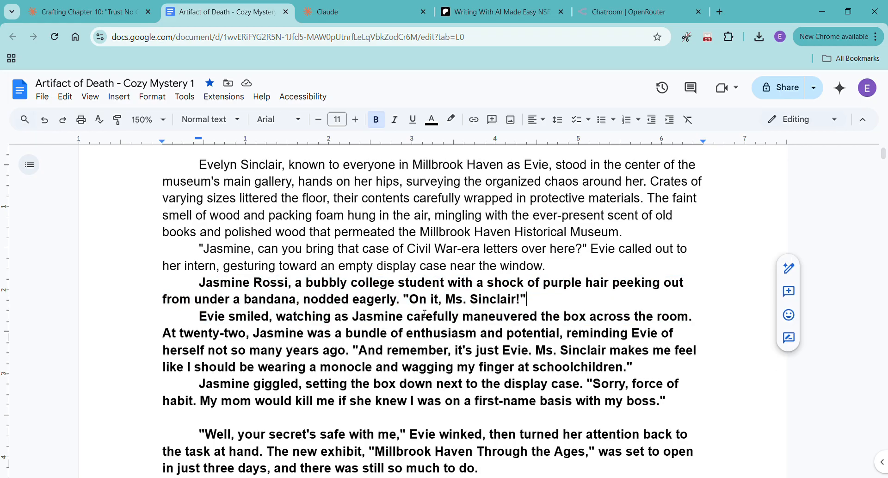
Highlight the dialogue "On it, Ms. Sinclair!" in the third body paragraph in yellow.
left_click_drag(403, 303, 577, 300)
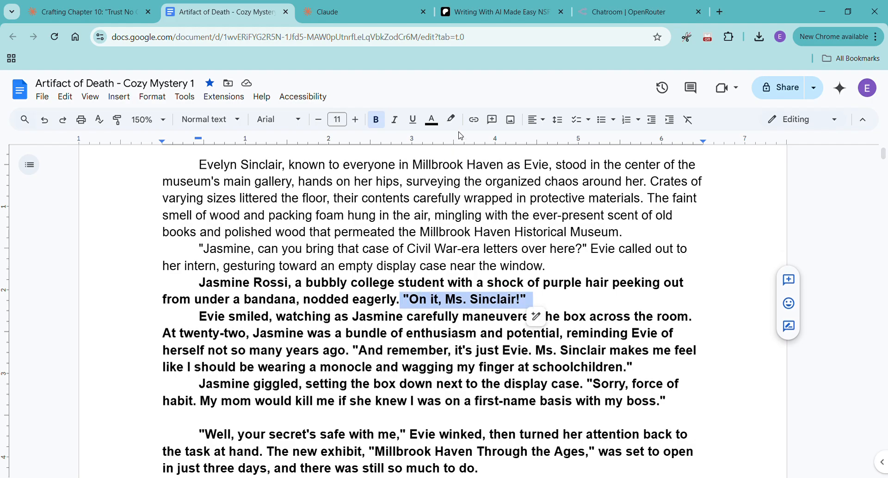
left_click(451, 119)
left_click(492, 179)
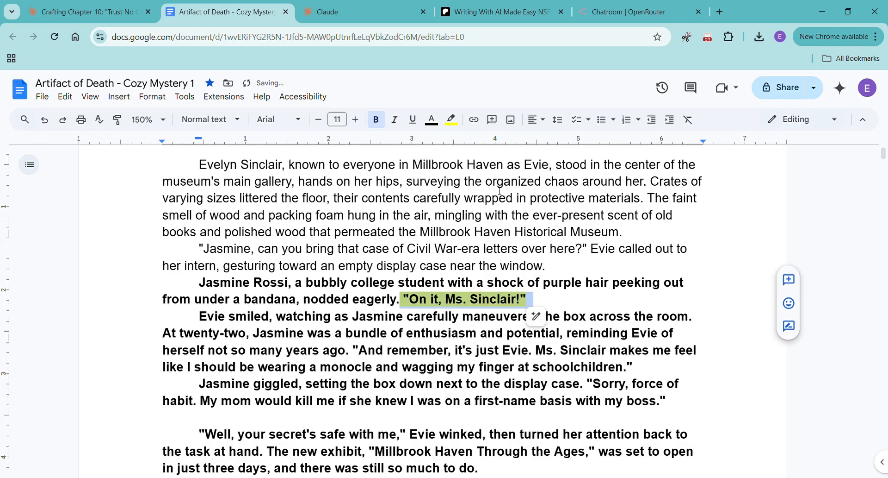
left_click(179, 355)
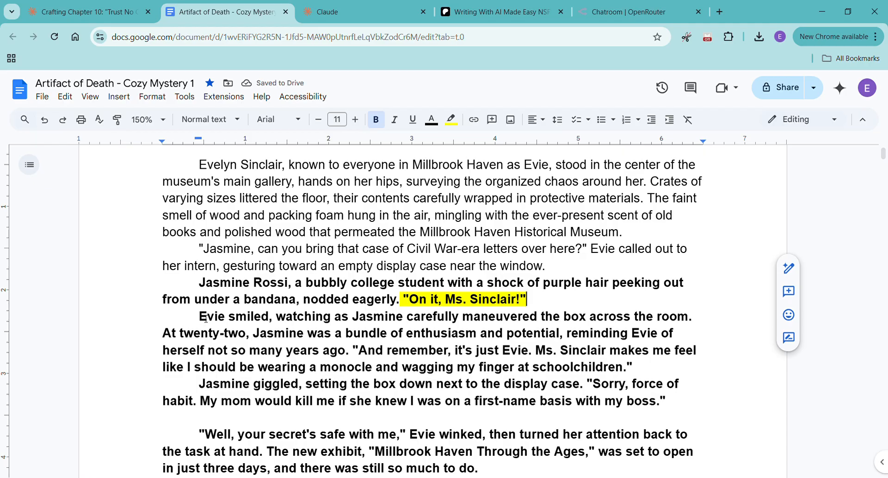
Switch to the Claude chat for Chapter 10 and open its Cozy Mystery Series project.
left_click(127, 11)
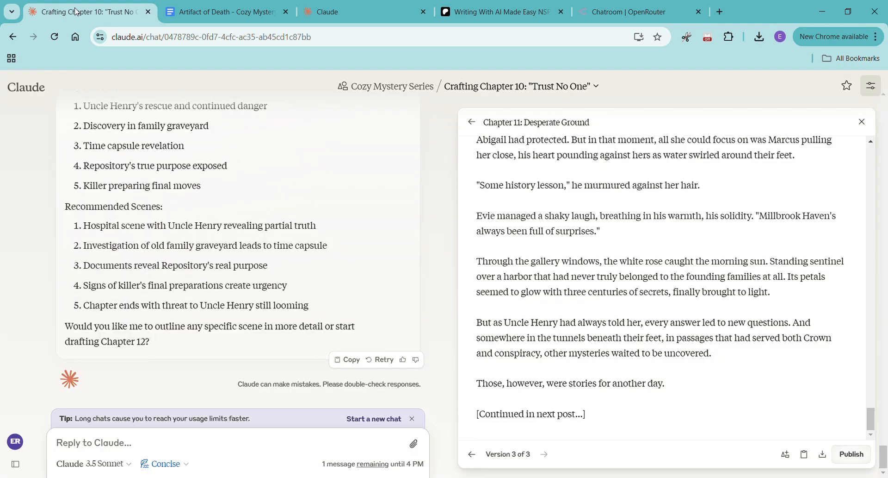
left_click(131, 447)
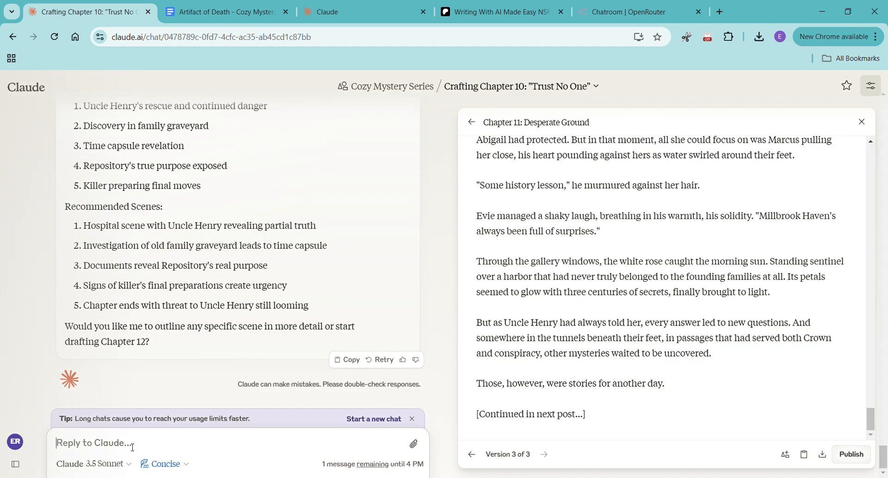
mouse_move(44, 94)
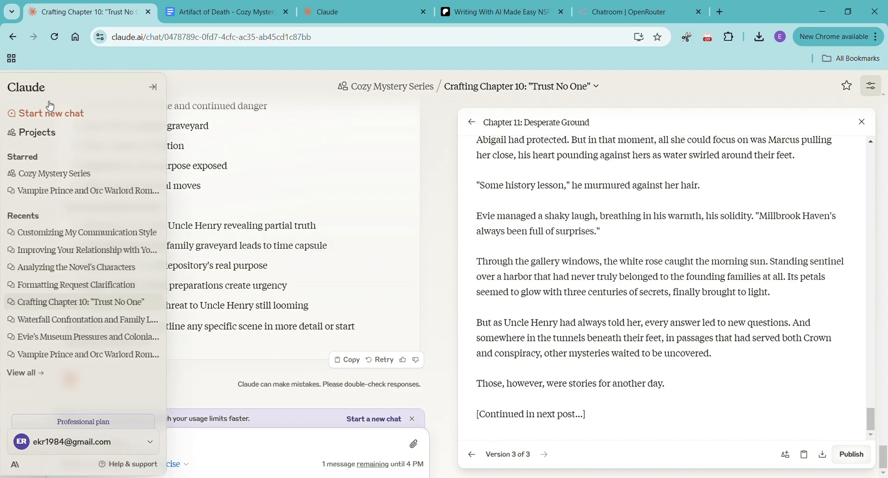
left_click(77, 137)
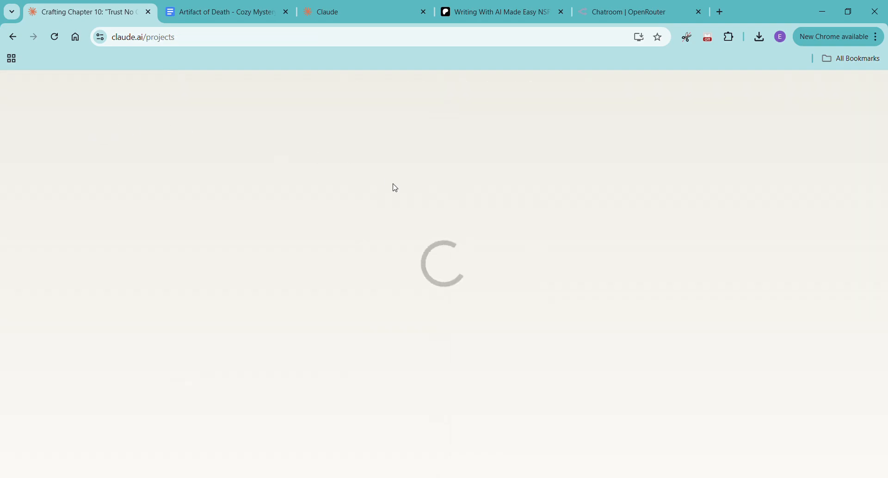
left_click(13, 38)
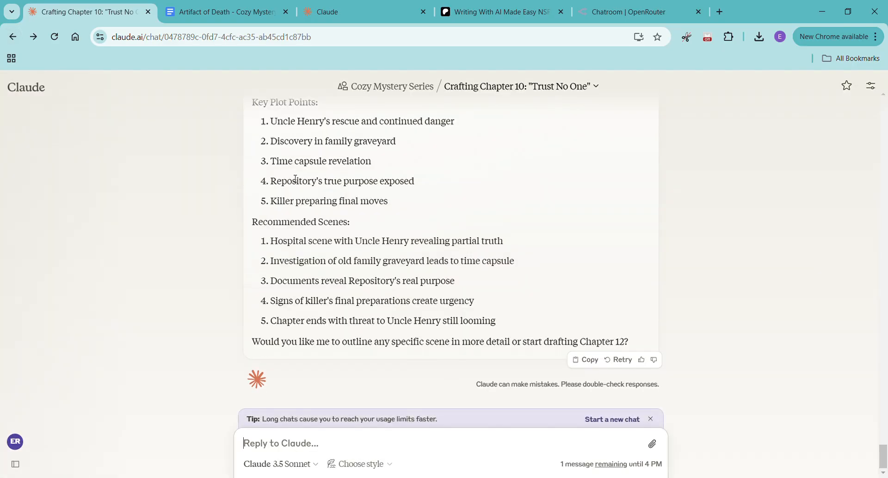
mouse_move(36, 91)
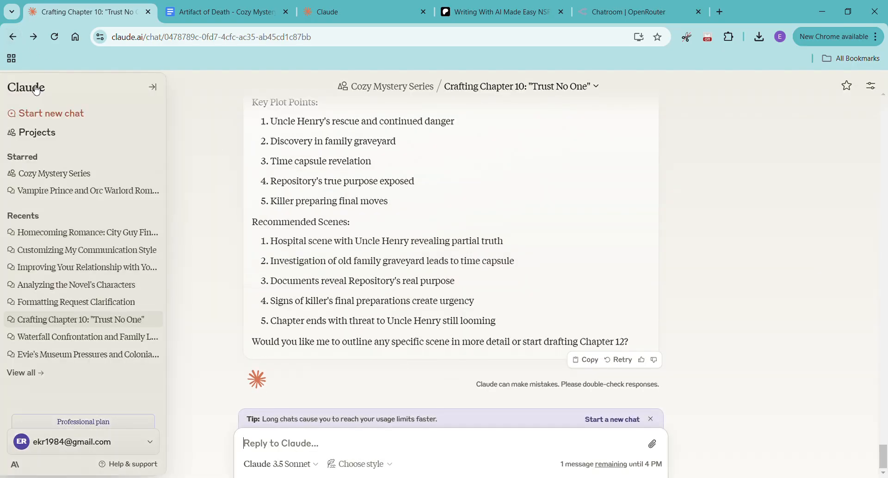
left_click(405, 85)
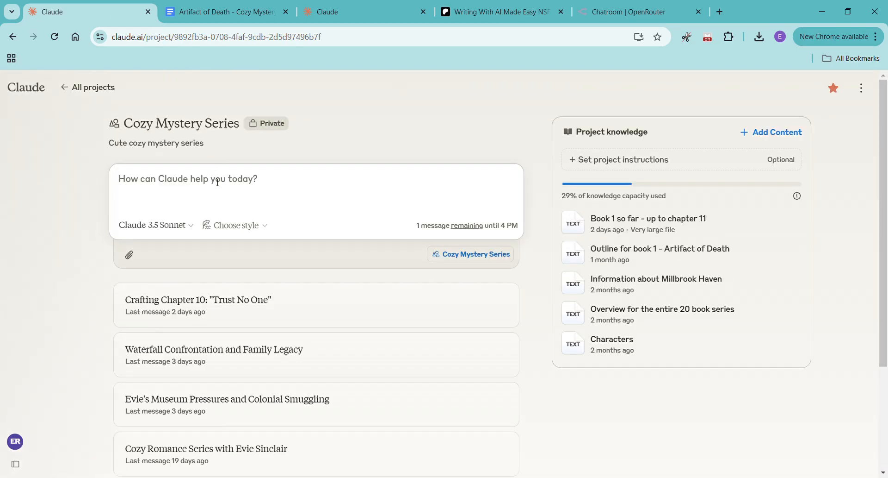
type("would")
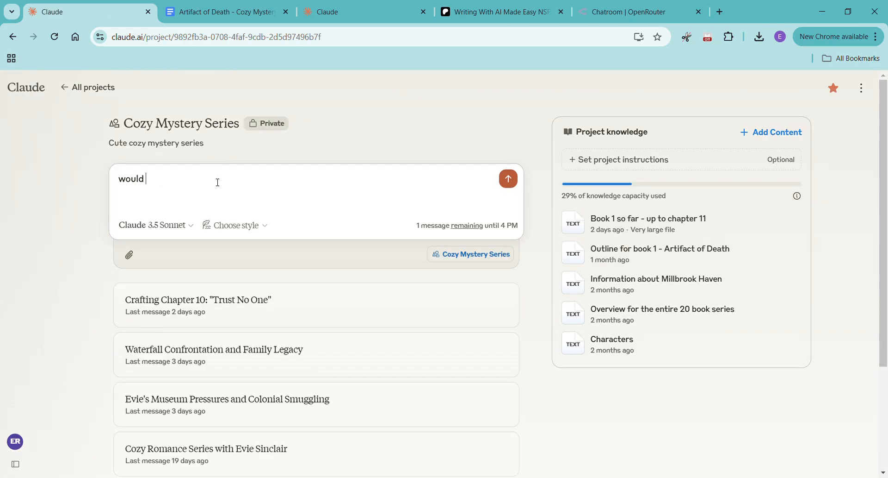
key("BackSpace")
key("BackSpace")
key("BackSpace")
key("BackSpace")
key("BackSpace")
key("BackSpace")
Set the project chat's model to Claude 3.5 Haiku and send "would jasmine call Evie Ms Sinclair? I'm referring to chapter 1".
left_click(194, 230)
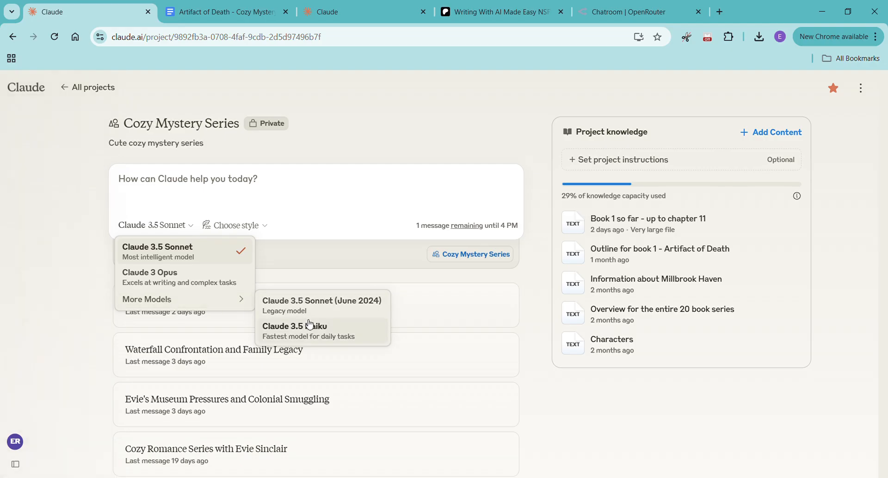
left_click(310, 336)
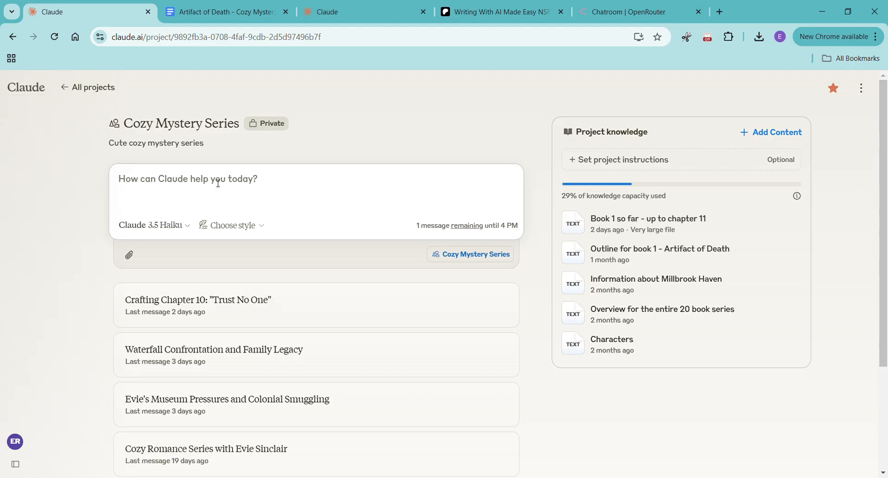
type("would jasmine ")
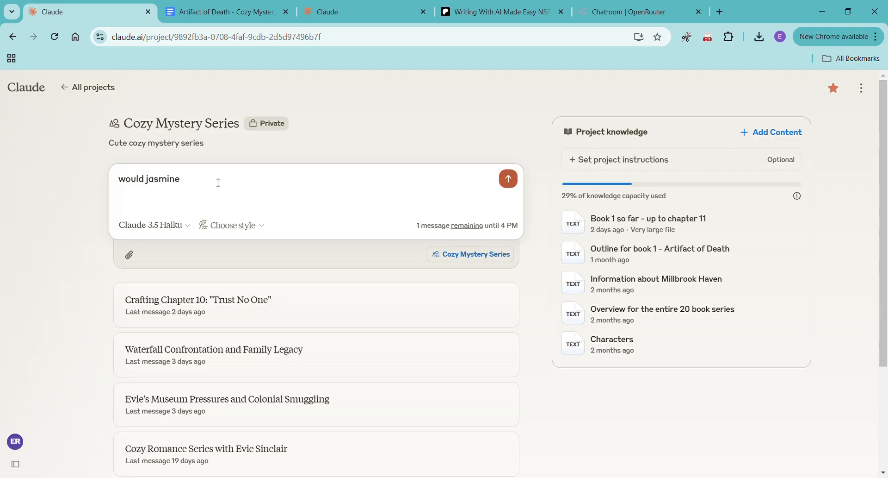
type("call Evie Ms Cin")
key("BackSpace")
key("BackSpace")
key("BackSpace")
type("Sinclair? I'm referring")
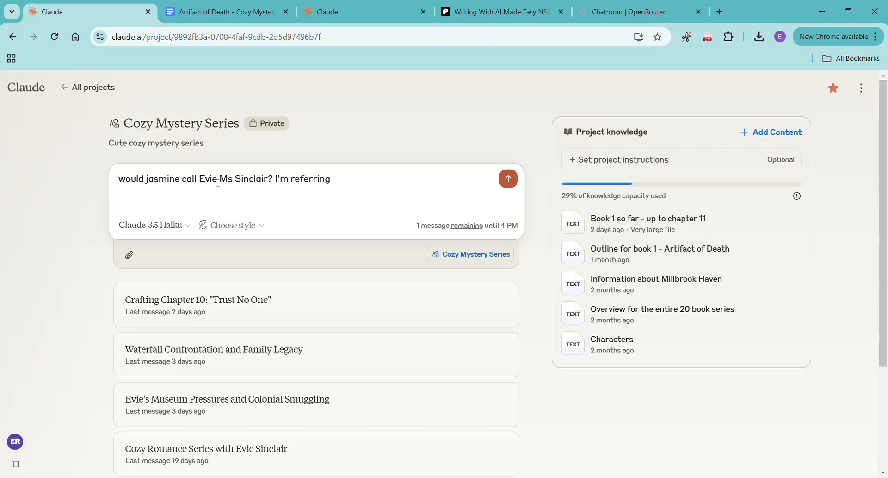
type(" to chapter 1")
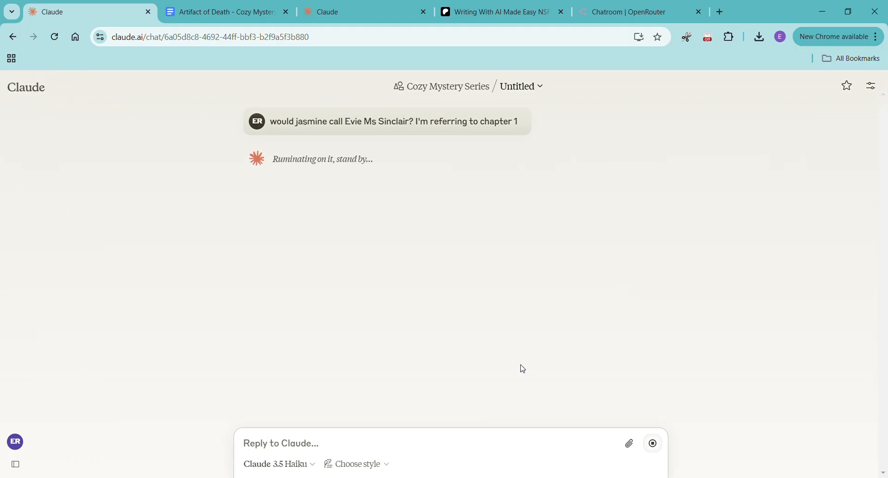
Switch to the manuscript in Google Docs and remove the bold formatting from the whole paragraph introducing Jasmine Rossi.
left_click(199, 13)
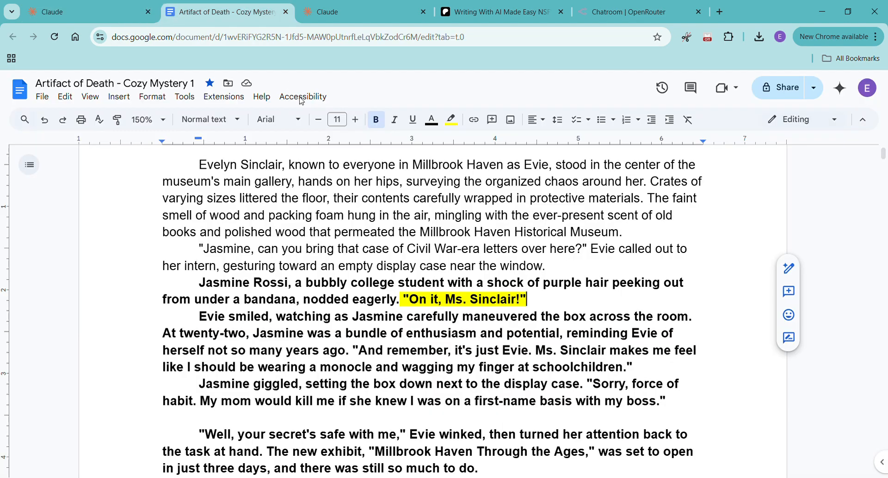
left_click(362, 318)
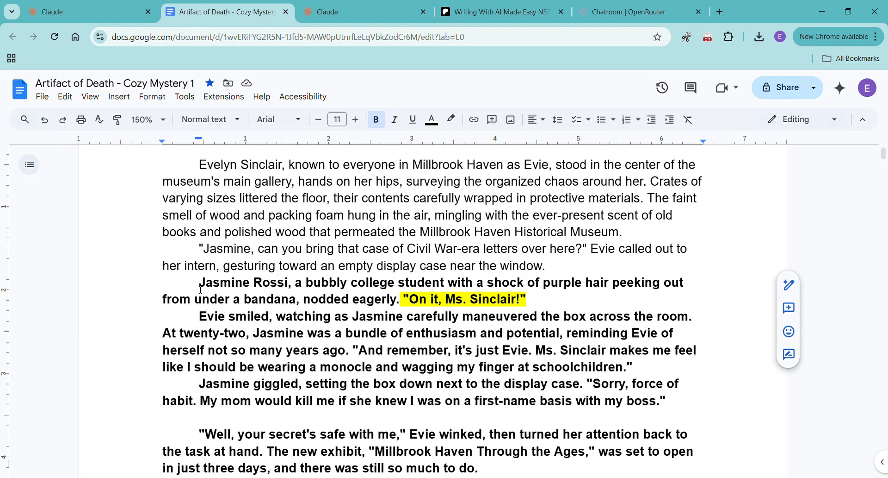
left_click_drag(201, 289, 532, 300)
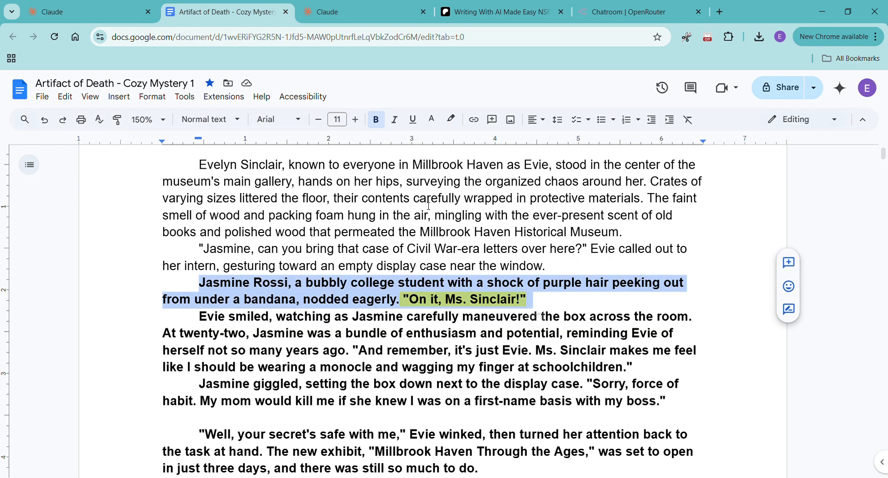
key("ctrl+b")
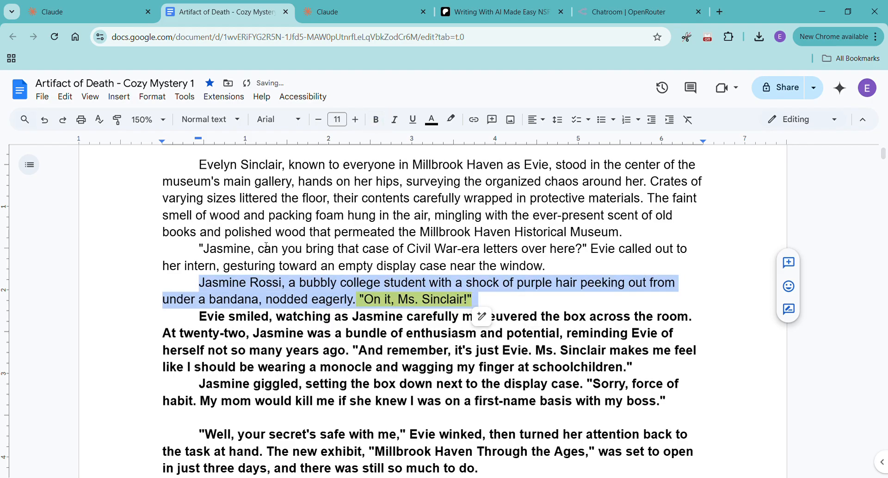
left_click(266, 245)
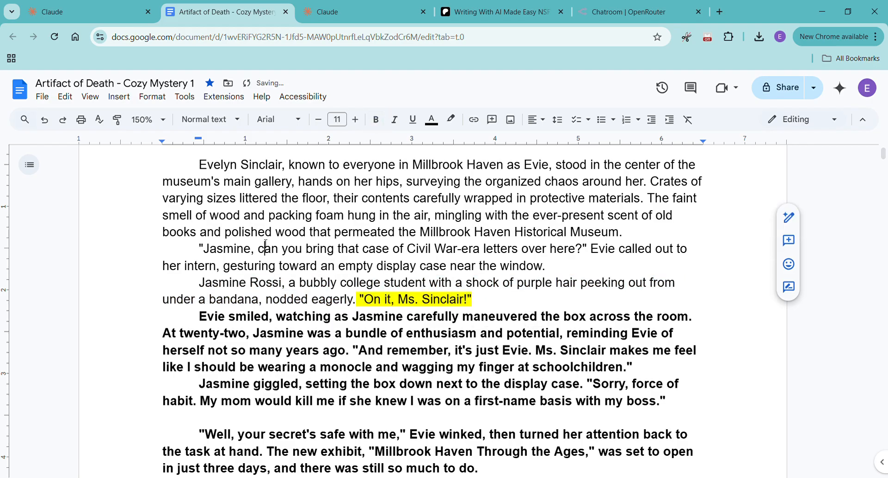
Read Claude's reply on how Jasmine would address Evie, and return to the manuscript in Google Docs.
left_click(107, 16)
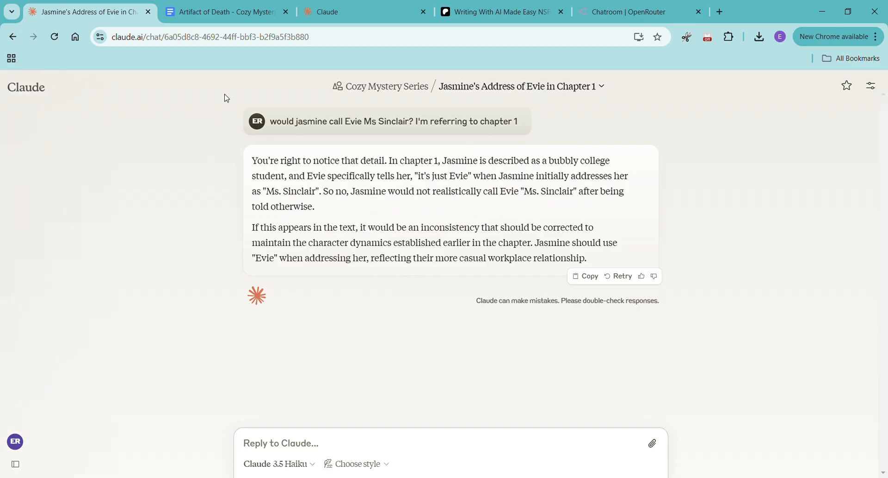
left_click(213, 14)
left_click(288, 317)
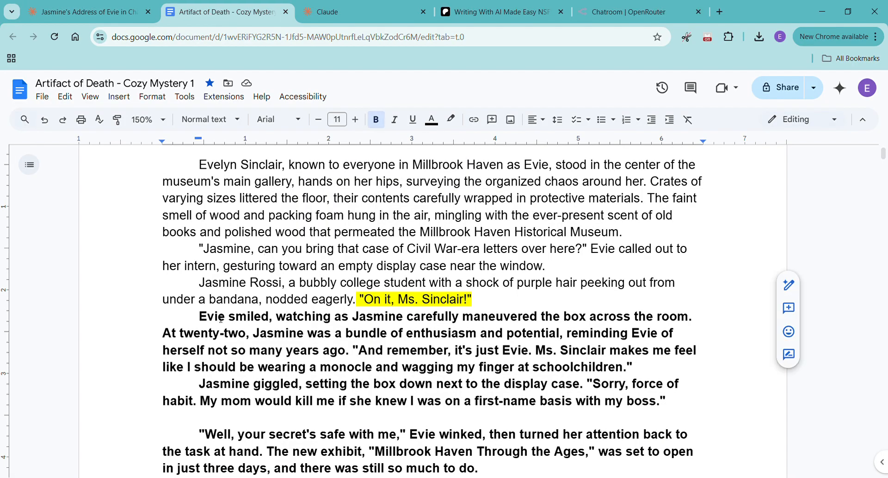
Copy the manuscript's opening paragraph and send it to the Claude chat with the question "is this a good opening paragraph or could it be better?".
left_click_drag(199, 166, 714, 232)
key("ctrl+c")
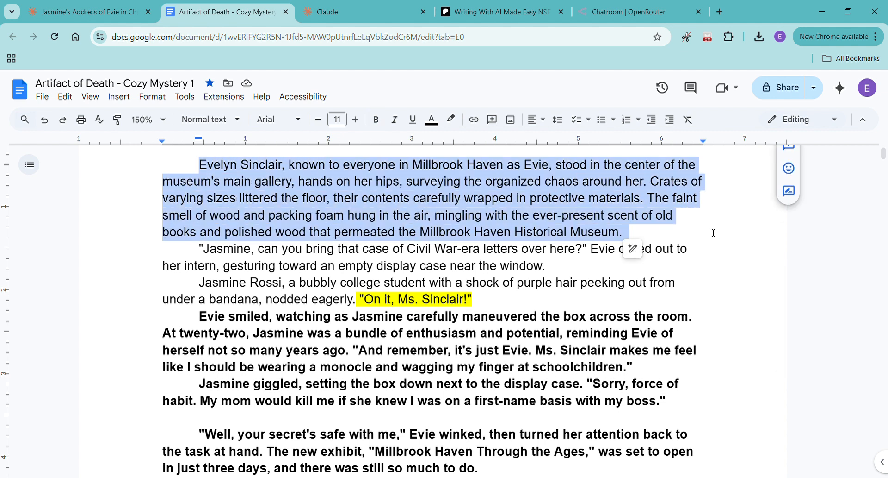
left_click(107, 15)
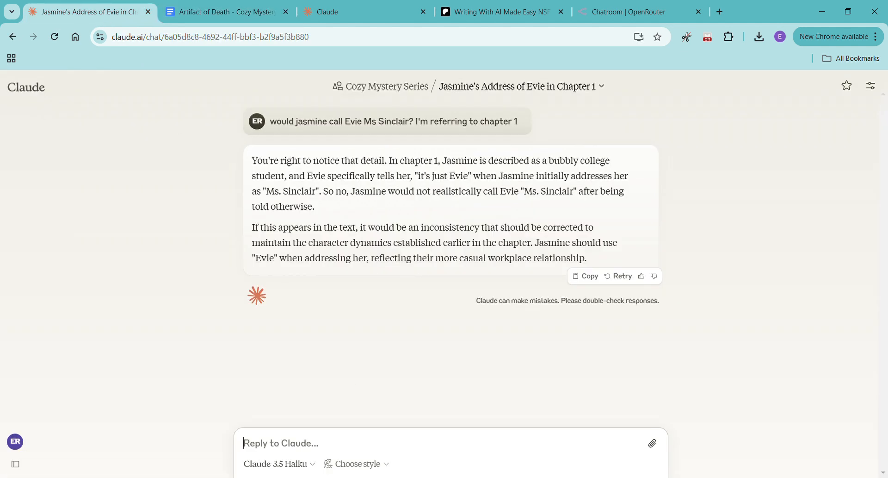
type("i")
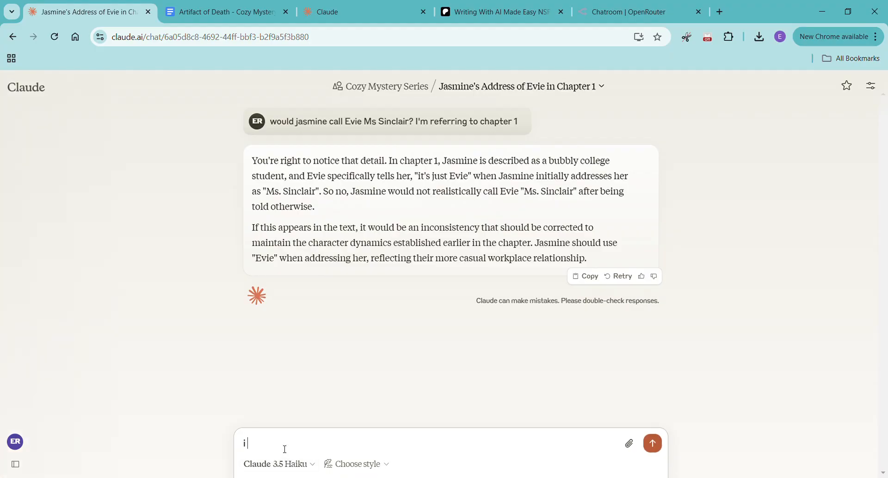
type("s this a good ope")
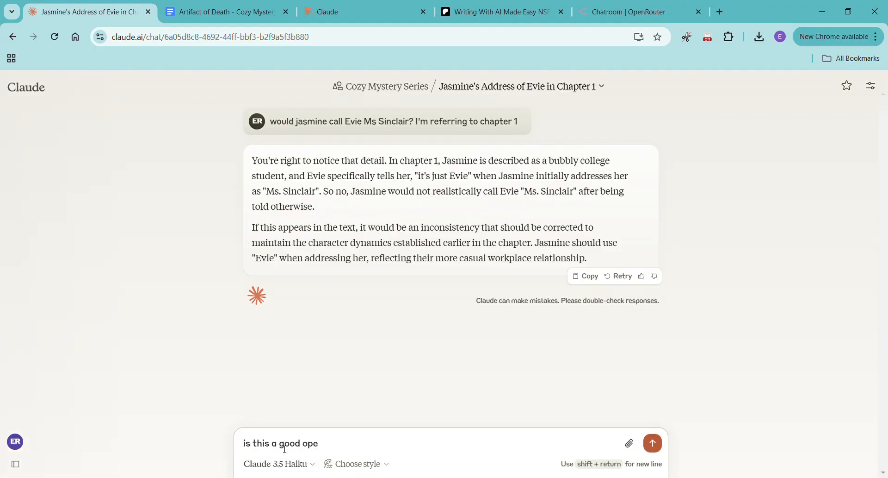
type("ning paragrapho")
key("BackSpace")
type("or cou")
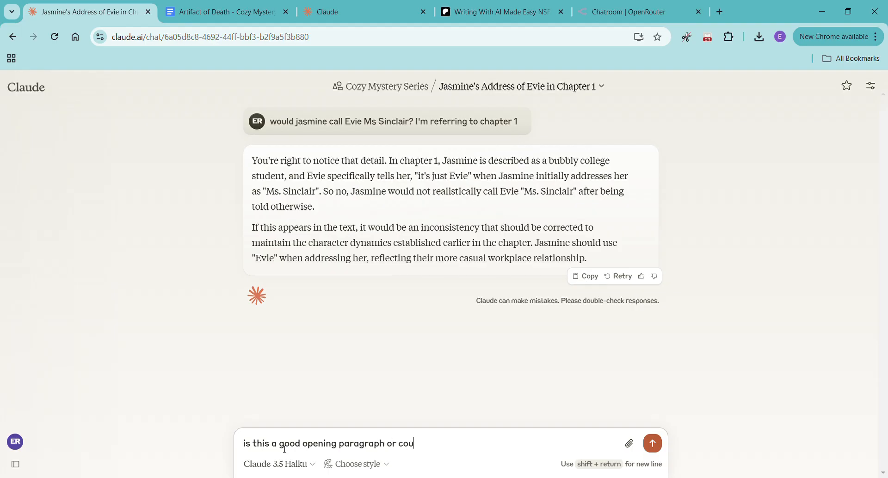
type("ld it be better?")
key("ctrl+v")
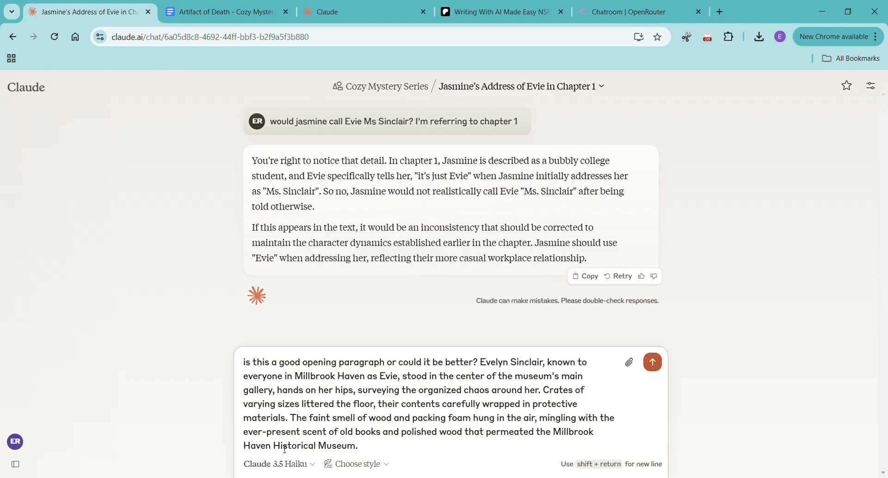
key("Return")
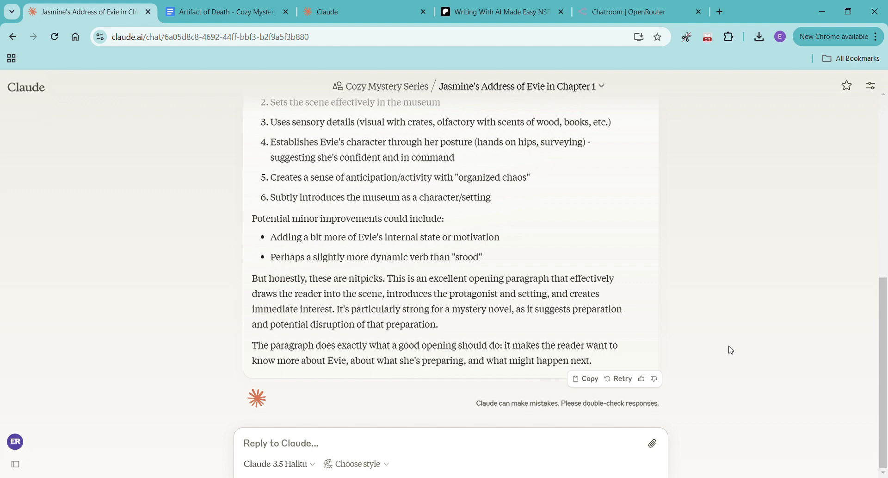
Switch back to the manuscript in Google Docs and remove the yellow highlight from "On it, Ms. Sinclair!".
left_click(223, 12)
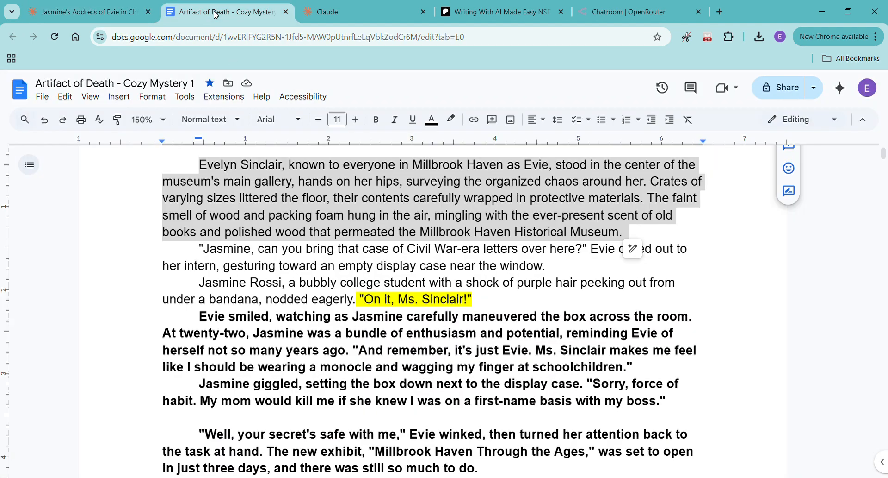
left_click(301, 348)
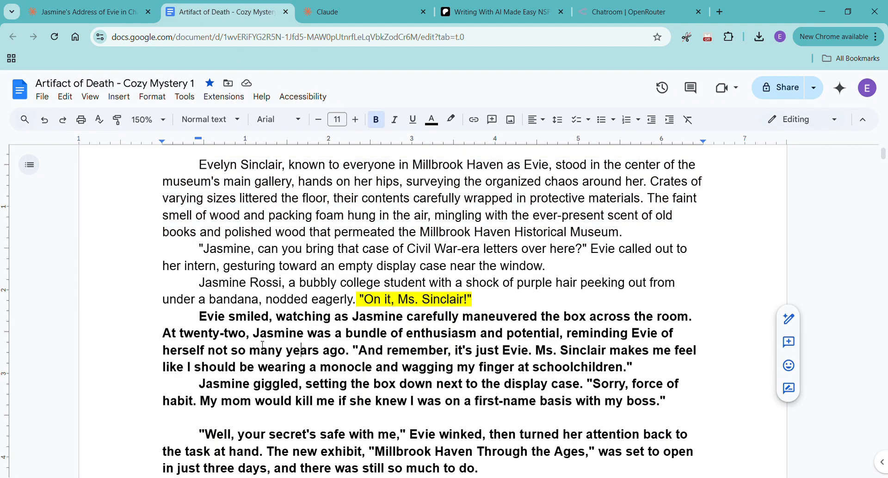
left_click(355, 301)
left_click_drag(355, 301, 499, 302)
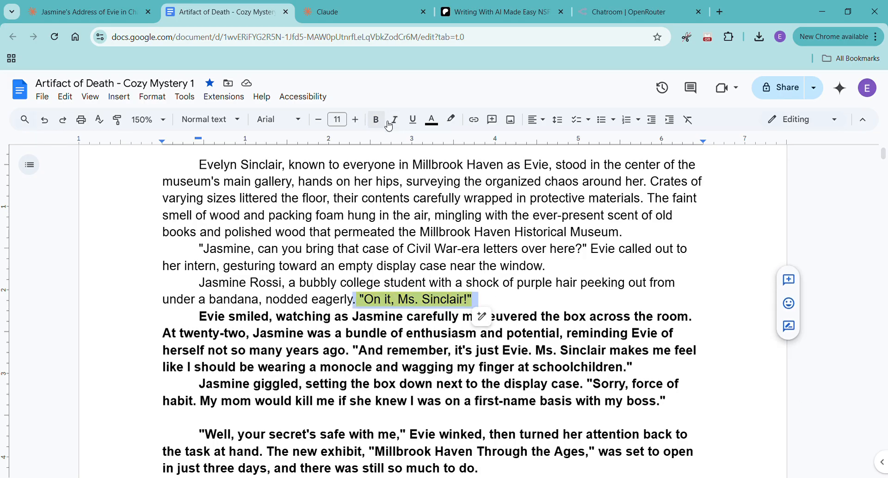
left_click(462, 123)
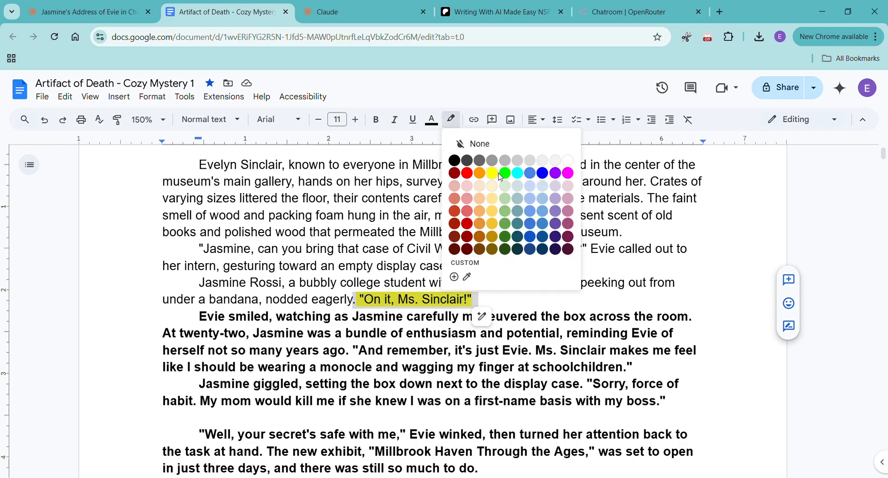
left_click(473, 143)
left_click(494, 249)
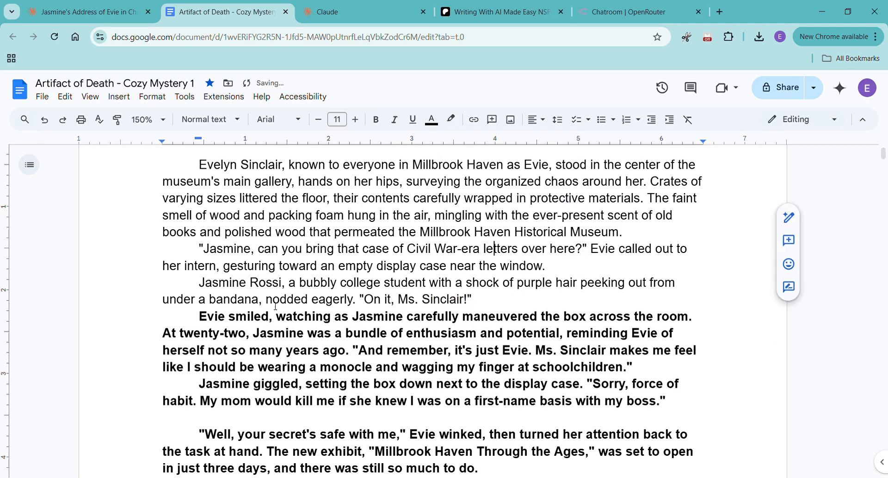
Remove the bold formatting from the paragraphs starting "Evie smiled" and "Jasmine giggled".
left_click_drag(199, 316, 719, 369)
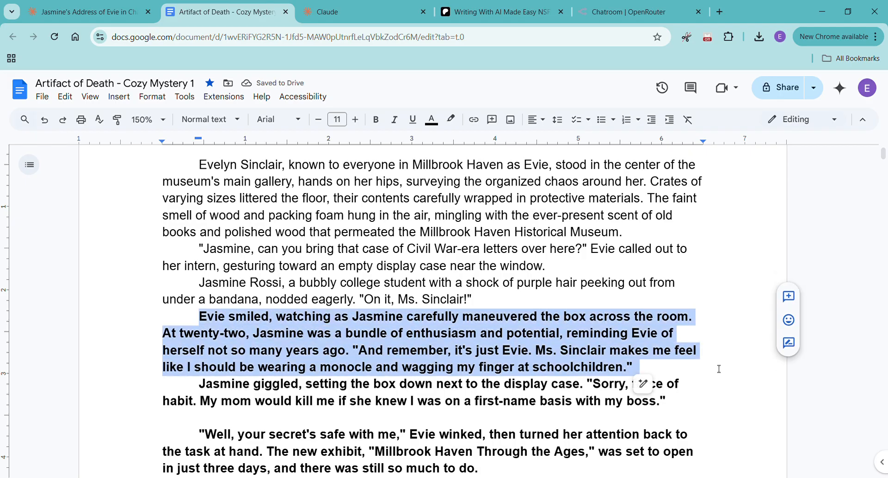
key("ctrl+b")
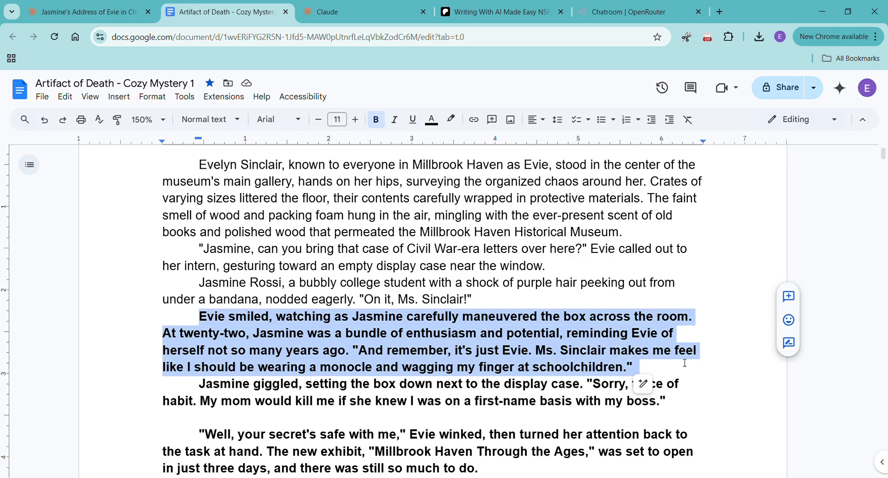
left_click(376, 119)
scroll(364, 169, "down", 3)
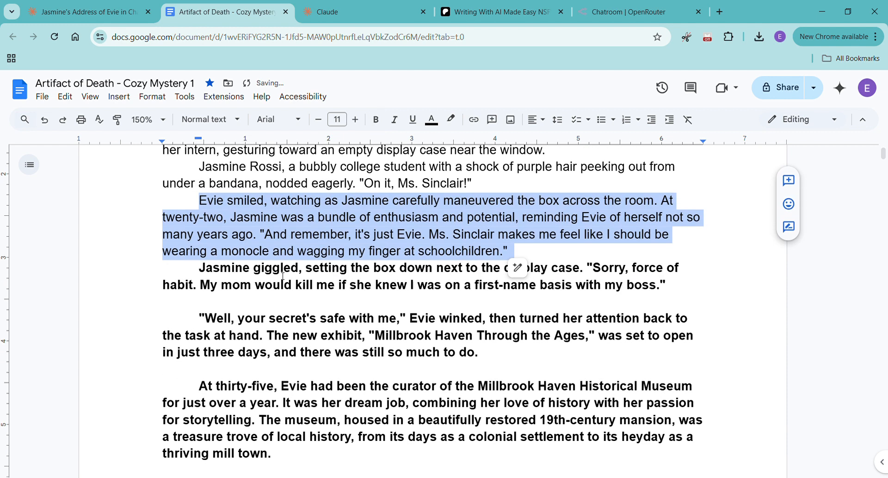
left_click(205, 273)
left_click_drag(205, 273, 690, 290)
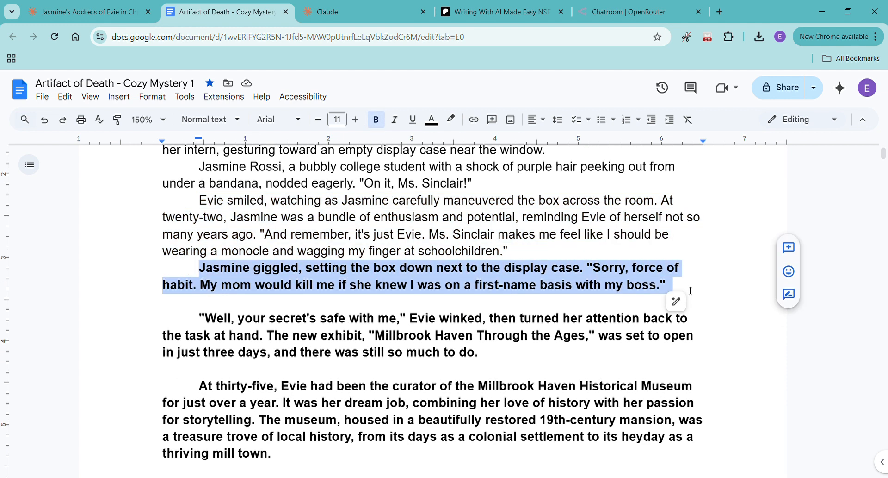
left_click(378, 121)
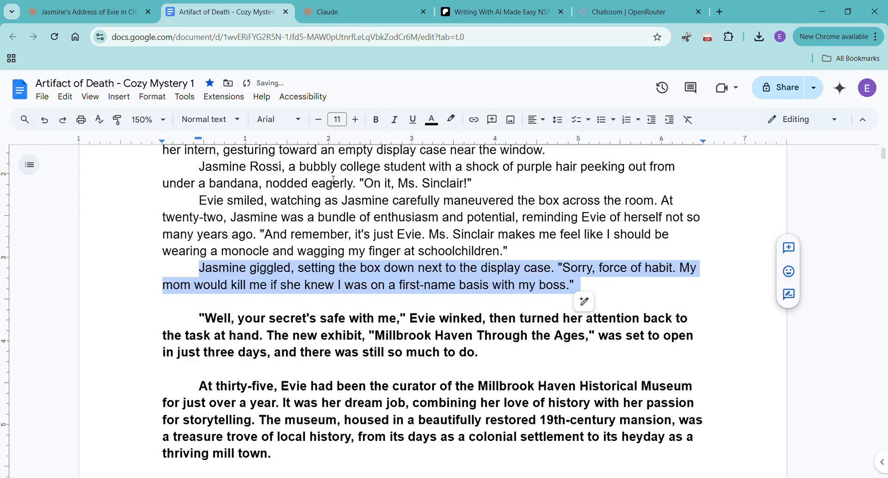
Delete the blank lines before the paragraphs starting "Well, your secret's safe with me", "At thirty-five" and "As she carefully unpacked".
double_click(207, 305)
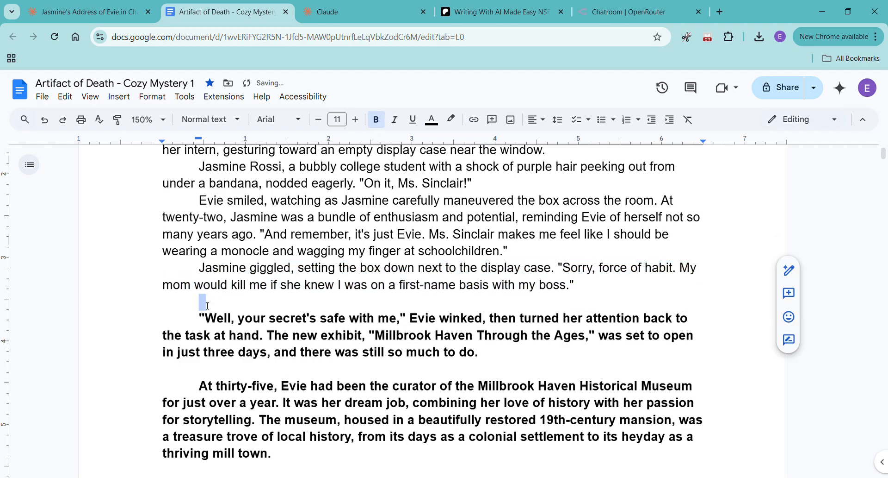
key("Delete")
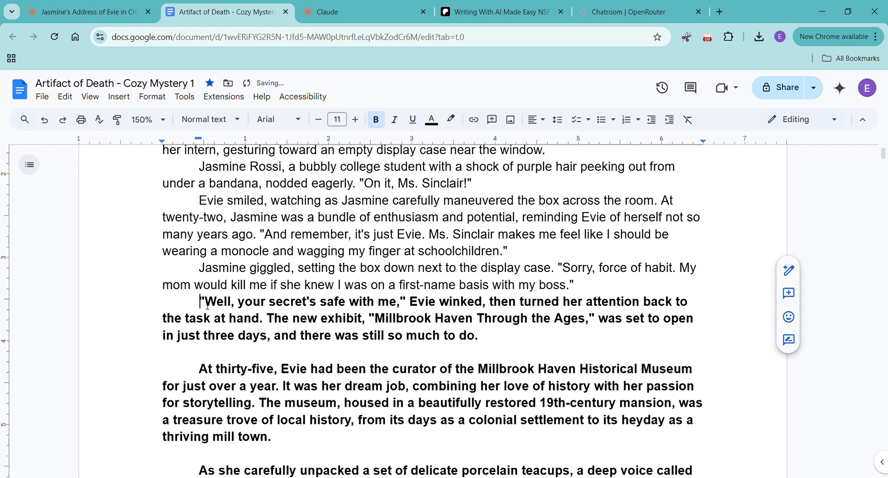
key("Down")
key("Down")
key("Down")
key("Delete")
key("Down")
key("Down")
key("Down")
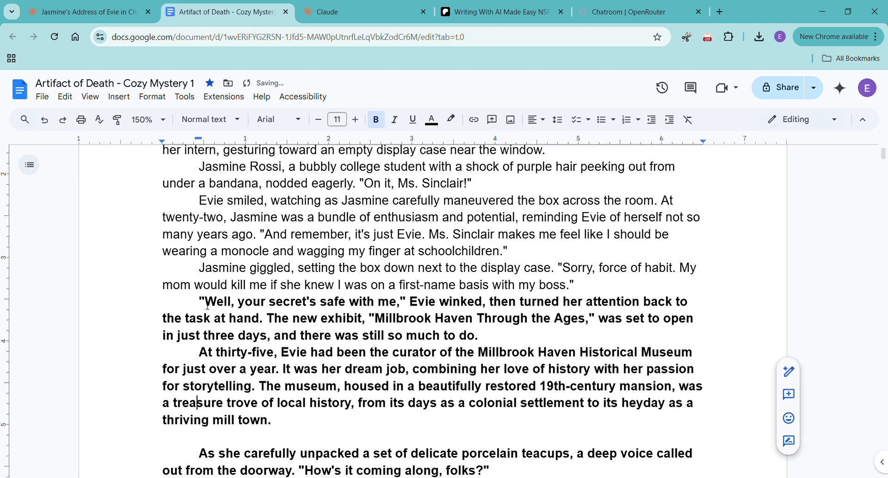
key("Down")
key("Down")
key("Delete")
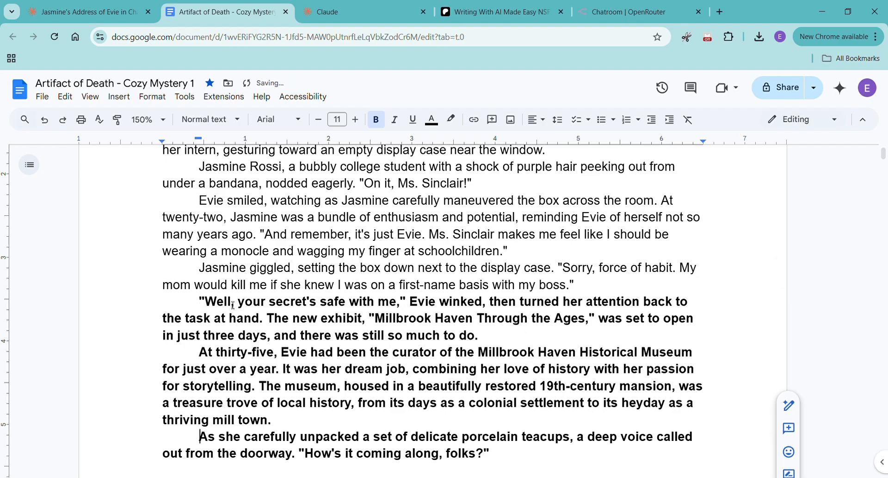
Remove the bold formatting from the three paragraphs from "Well, your secret's safe with me" through "How's it coming along, folks?".
left_click_drag(172, 306, 548, 334)
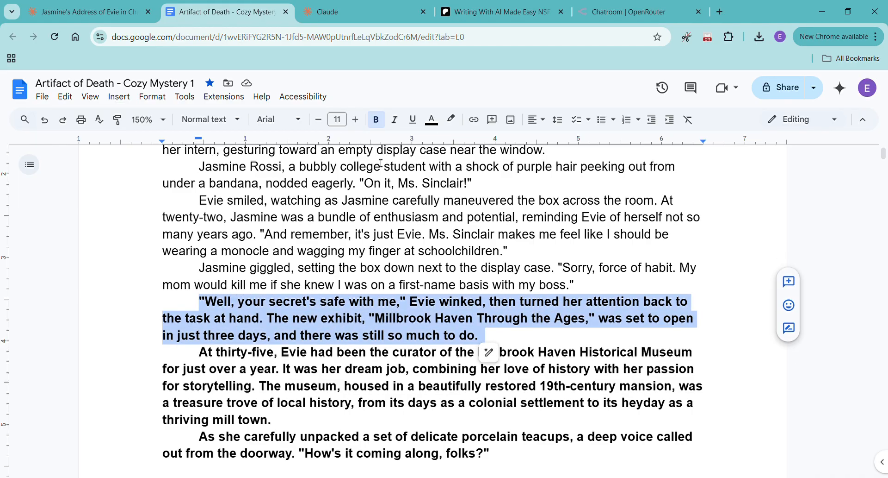
left_click(378, 122)
scroll(405, 326, "down", 3)
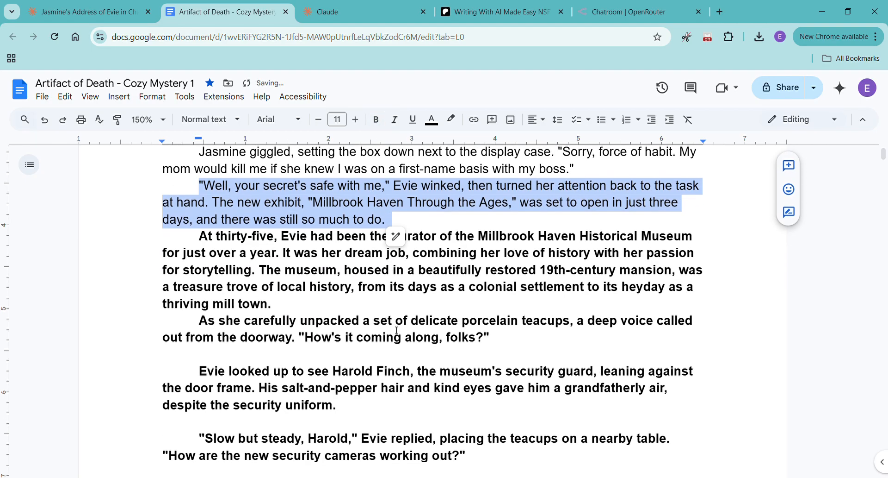
left_click_drag(203, 238, 671, 296)
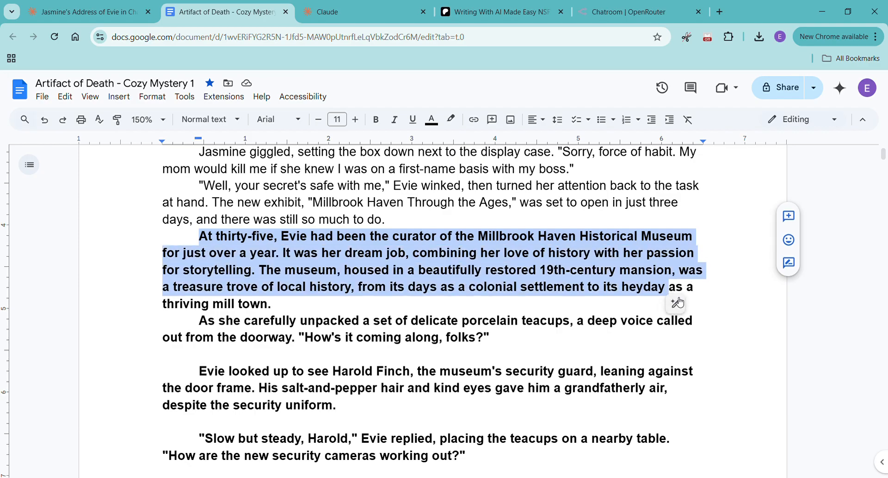
left_click(618, 309, "shift")
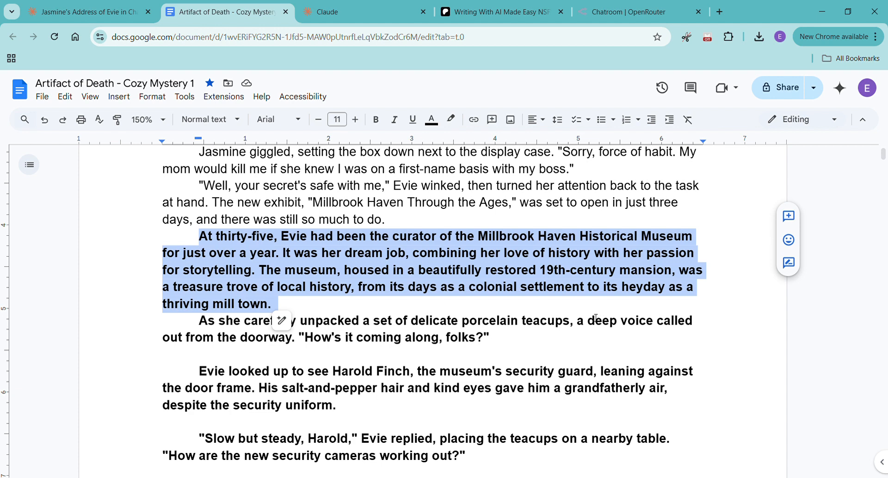
left_click(596, 318, "shift")
left_click(554, 340, "shift")
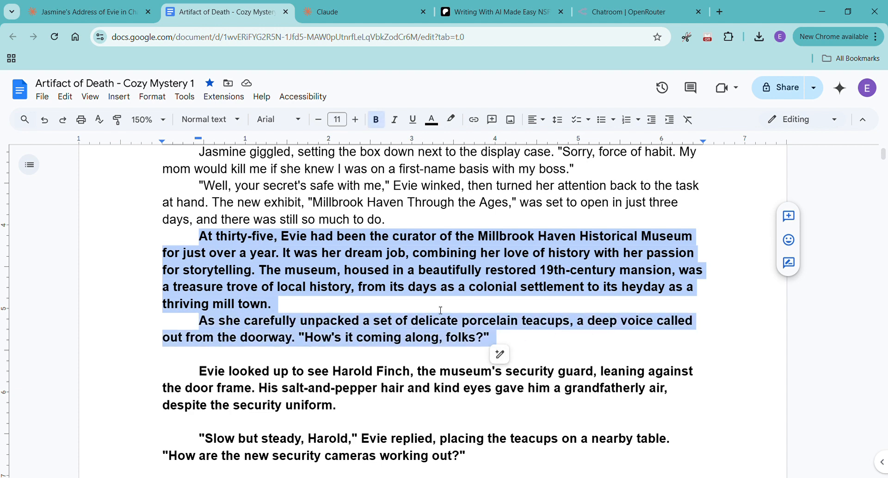
left_click(376, 122)
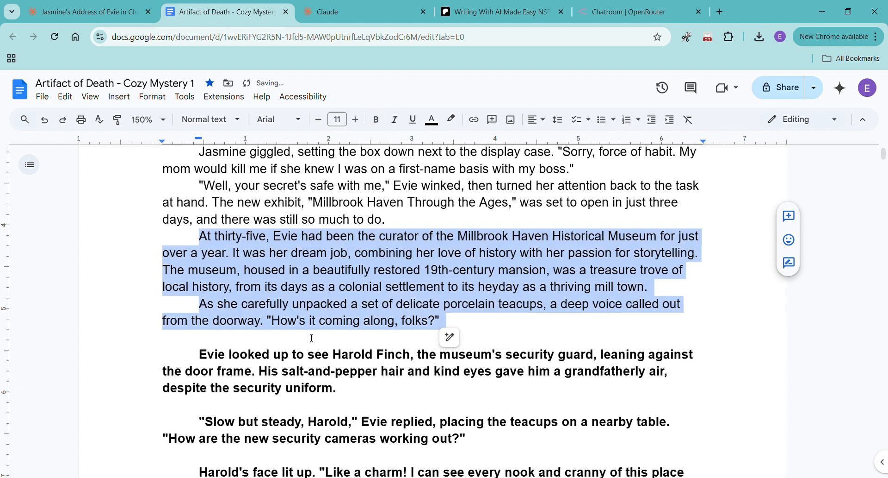
Delete the blank lines before the paragraphs starting "Evie looked up", "Slow but steady" and "Harold's face lit up".
left_click(241, 344)
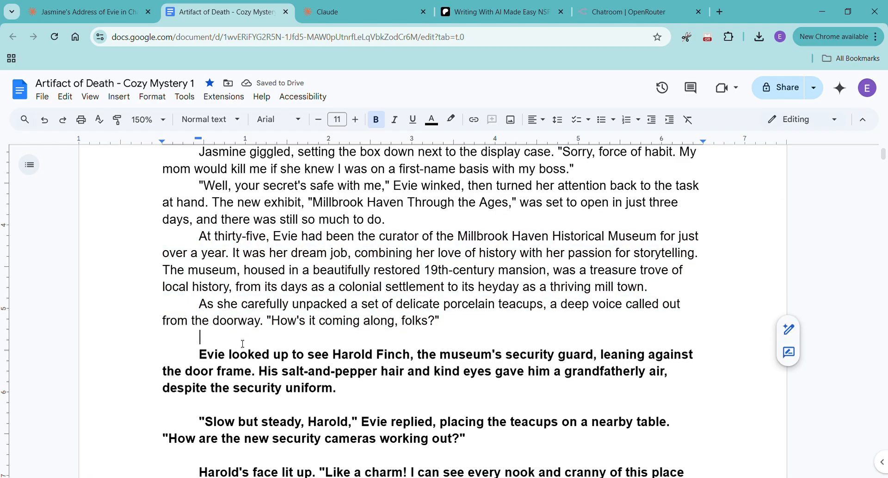
key("Delete")
key("Down")
key("Down")
key("Down")
key("Down")
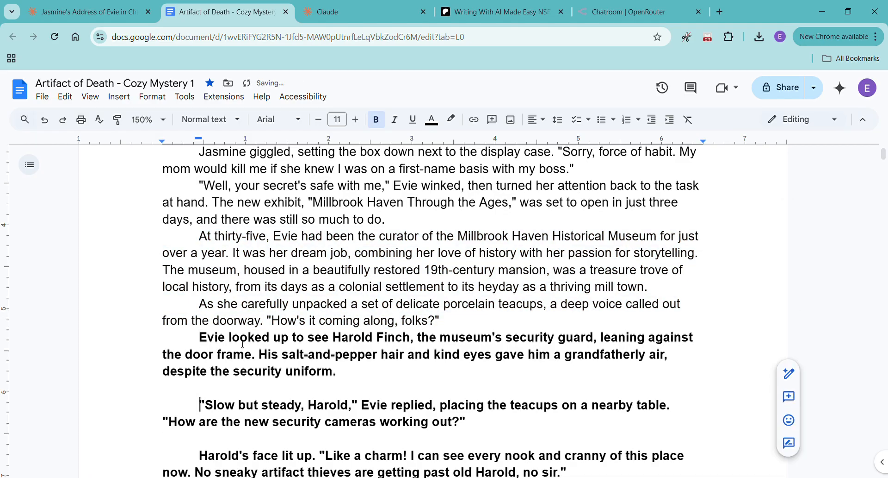
key("Up")
key("Delete")
key("Down")
key("Down")
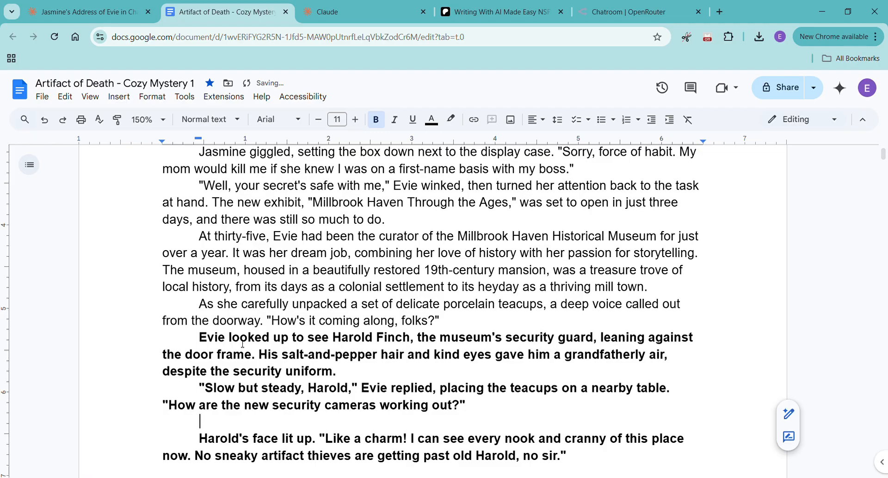
key("Delete")
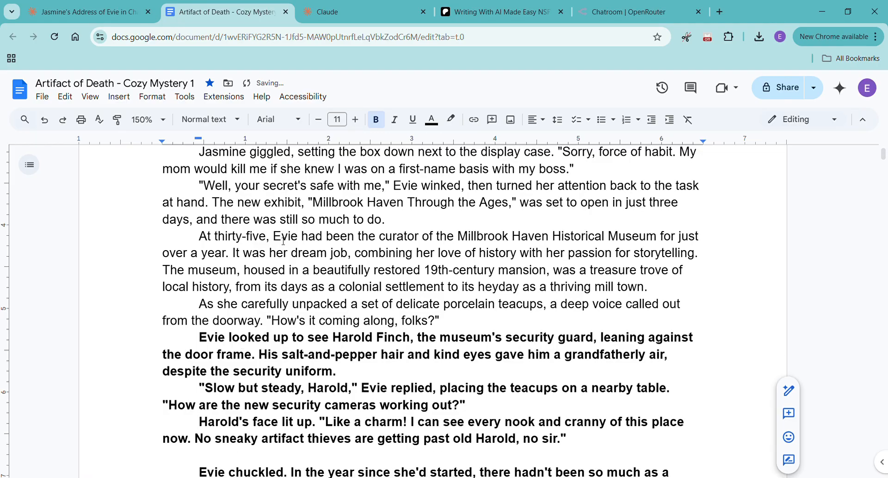
Remove the bold formatting from the paragraph starting "Evie looked up" that introduces the museum's security guard.
scroll(284, 239, "down", 1)
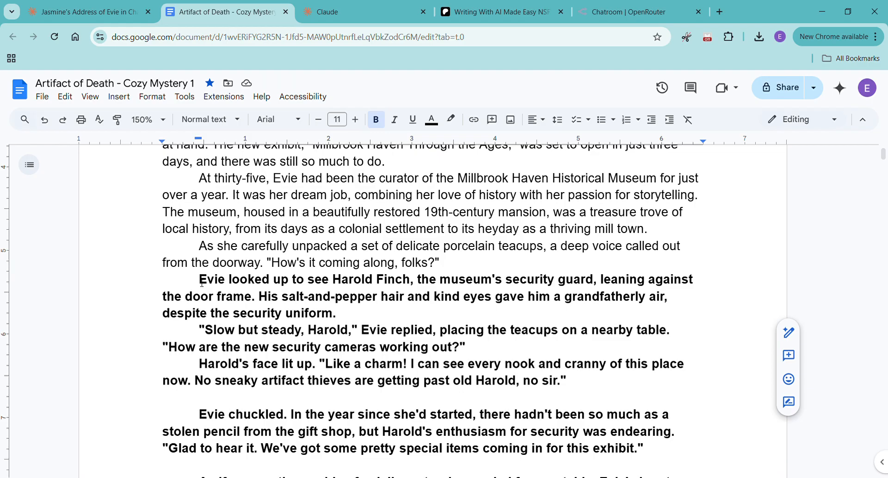
left_click_drag(202, 281, 403, 311)
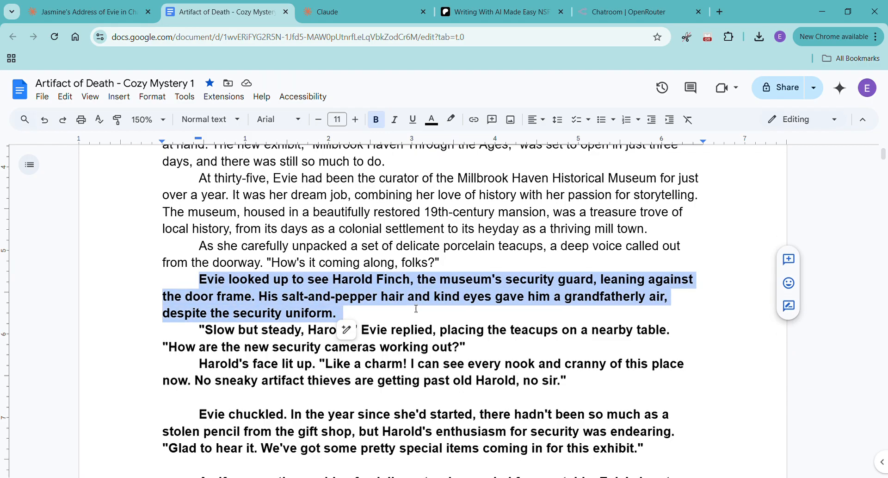
left_click(375, 120)
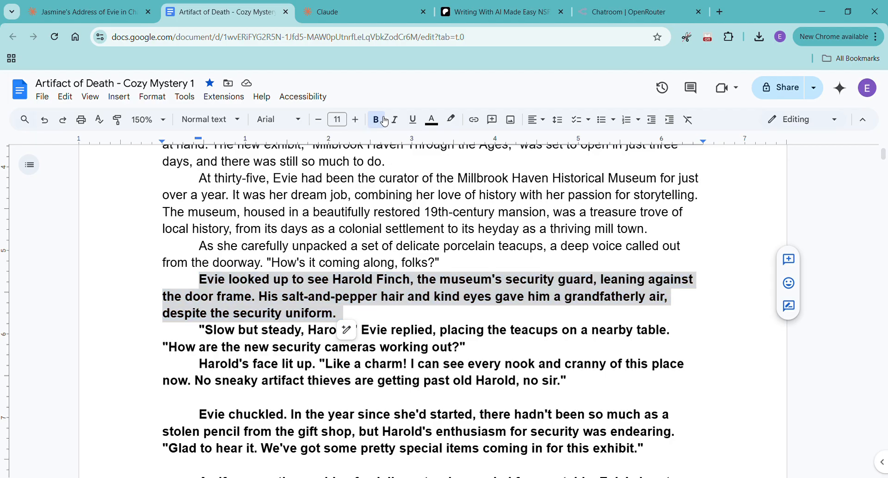
left_click(353, 319)
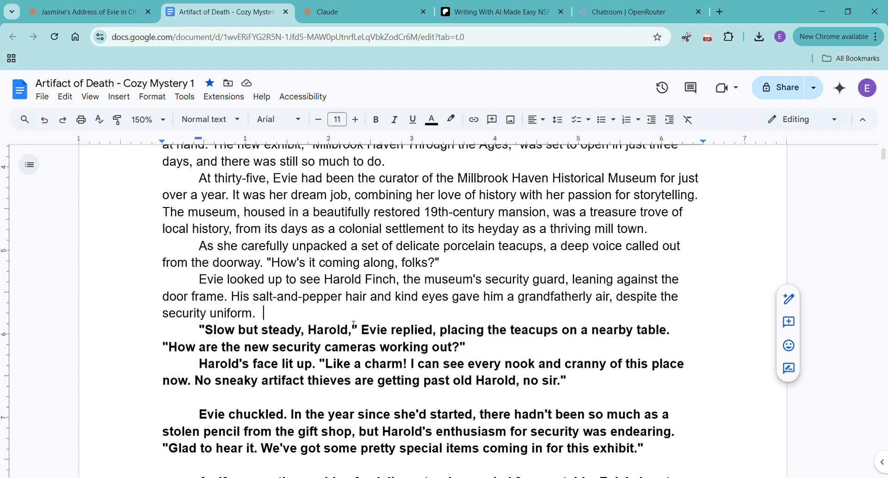
Remove the bold formatting from the two paragraphs starting "Slow but steady" and "Harold's face lit up".
mouse_move(200, 331)
left_mouse_down()
mouse_move(676, 346)
mouse_move(666, 392)
mouse_move(638, 398)
mouse_move(639, 390)
left_mouse_up()
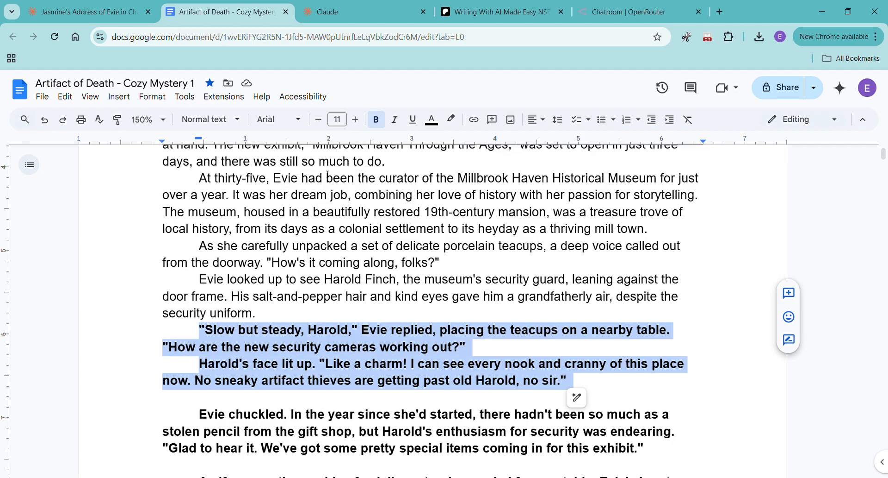
left_click(376, 120)
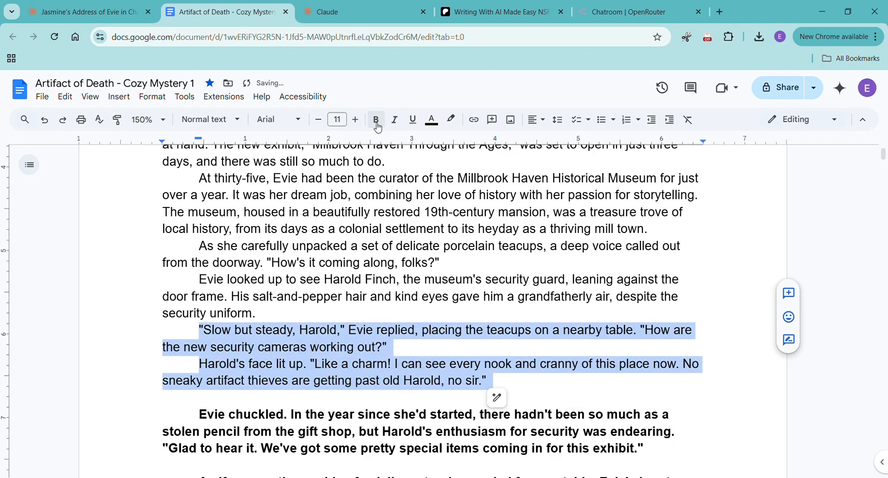
Delete the blank lines before the paragraphs starting "Evie chuckled" and "As if on cue".
scroll(395, 280, "down", 1)
scroll(395, 279, "down", 2)
left_click(220, 286)
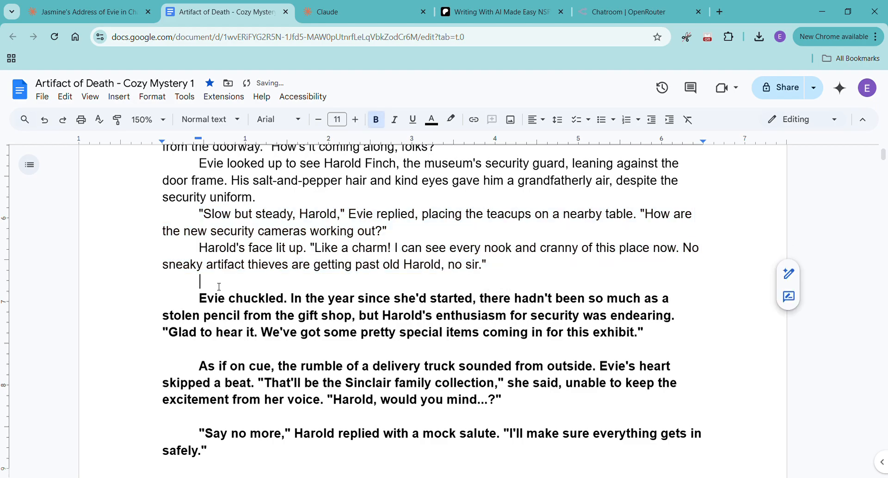
key("Delete")
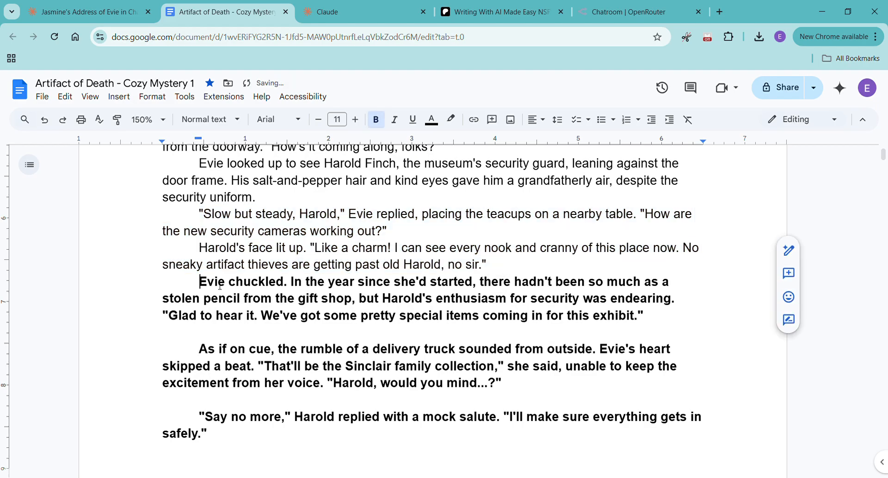
key("Down")
key("Down")
key("Down")
key("Down")
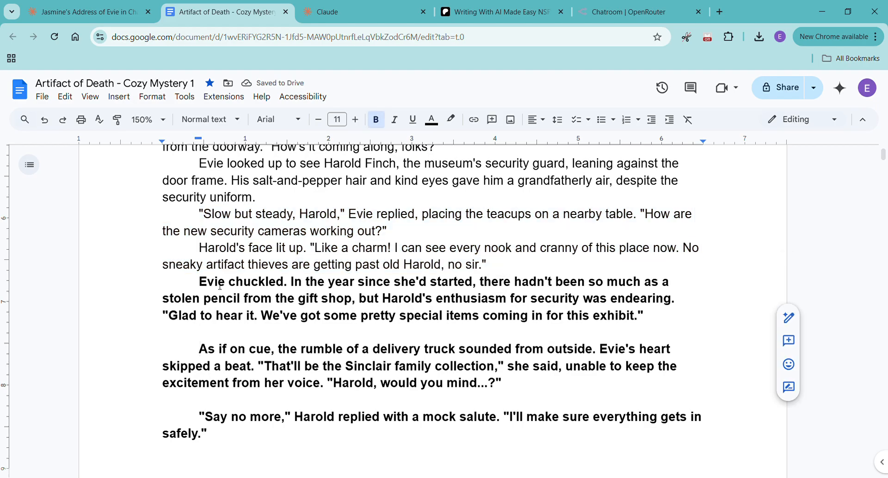
key("Delete")
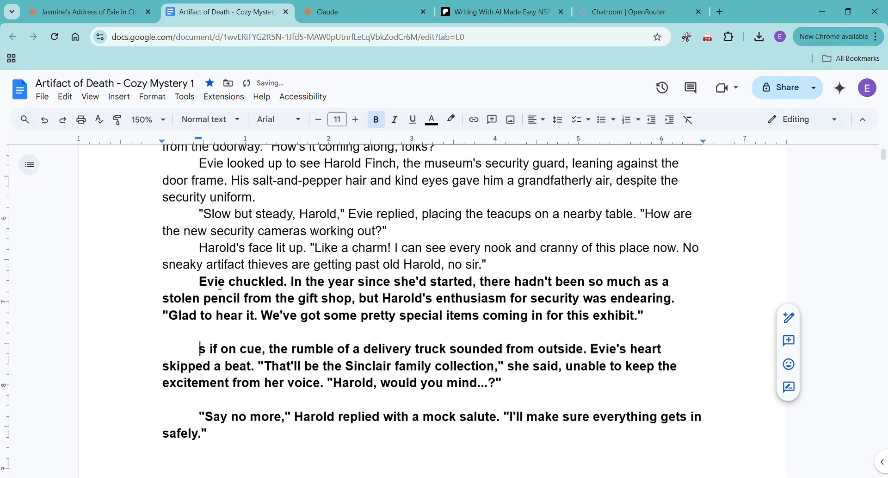
key("ctrl+z")
key("Up")
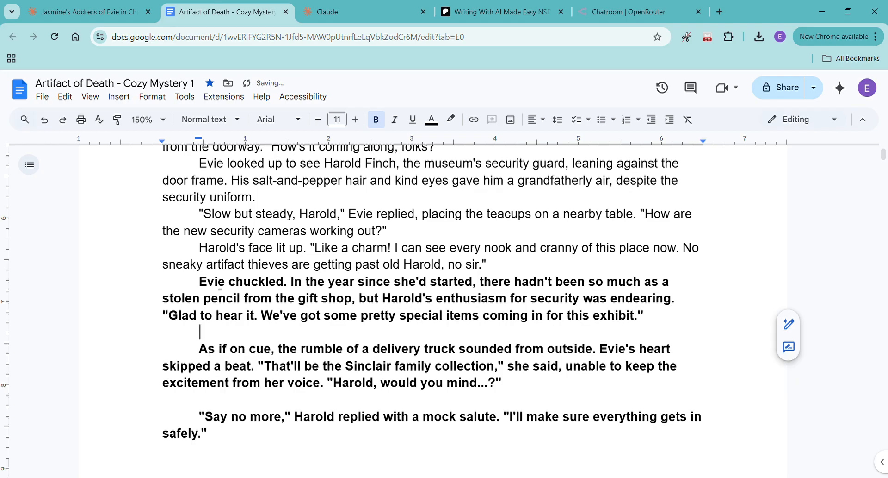
key("Delete")
Delete the blank lines before the paragraphs starting "Say no more" and "As Harold headed outside".
key("Down")
key("Down")
key("Down")
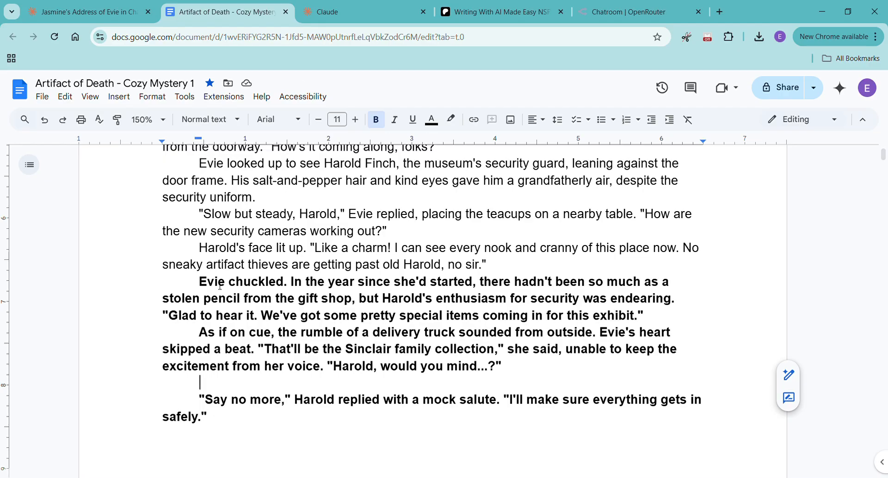
key("Delete")
key("ctrl+End")
key("Return")
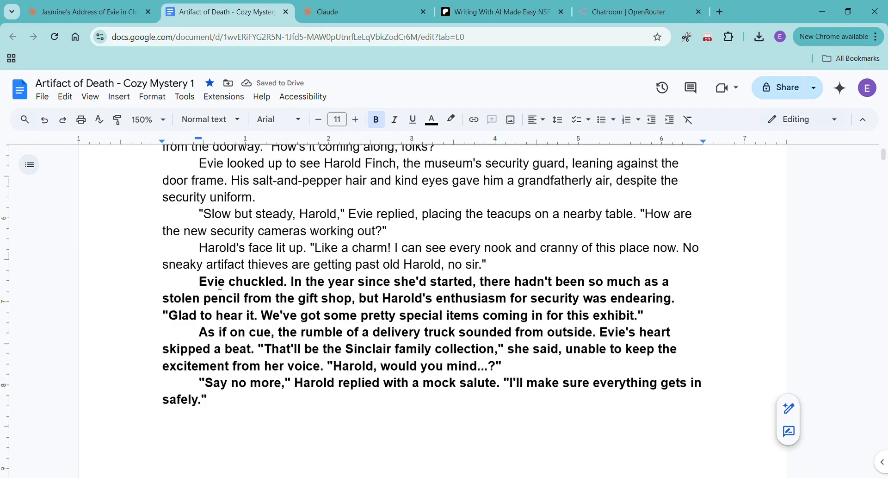
type("As Harold headed outside to oversee the delivery, Evie turned to Jasmine. \"Okay, this is a big one. My uncle Henry has loaned us some incredible pieces from our family's collection. Some of these items go back to the town's founding.\"")
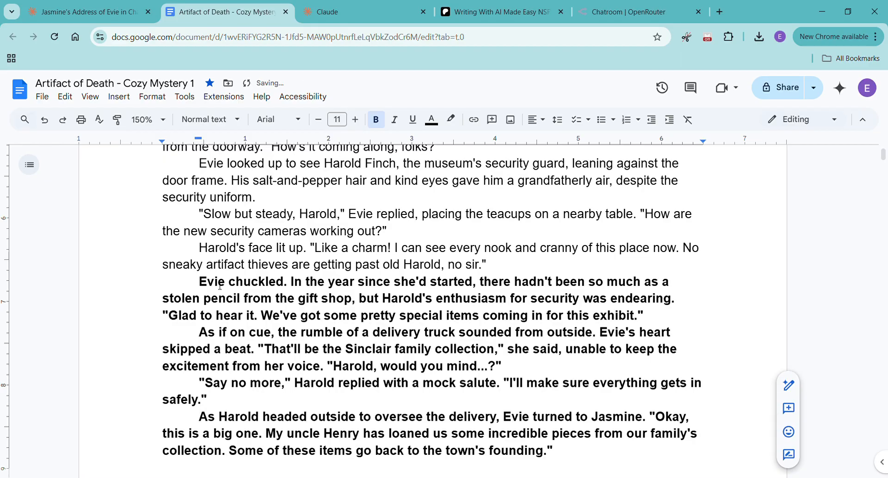
Remove the bold formatting from the four paragraphs from "Evie chuckled" through "Some of these items go back to the town's founding.".
left_click_drag(202, 285, 617, 451)
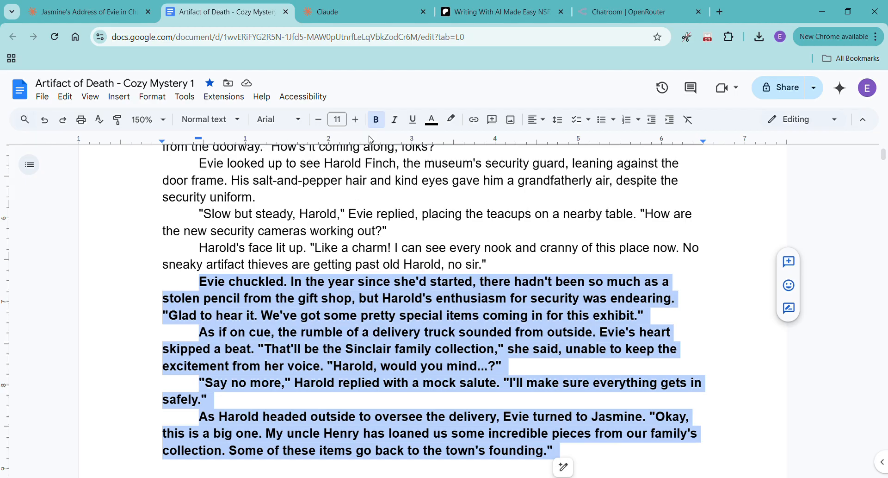
left_click(376, 119)
Delete the blank lines before the paragraphs starting "Jasmine's eyes widened", "Since 1723" and "As they spoke".
scroll(397, 344, "down", 6)
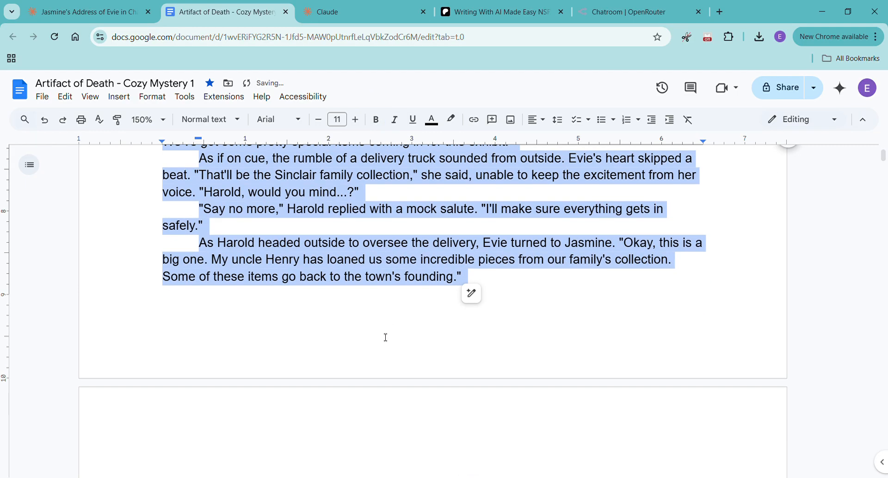
left_click(206, 349)
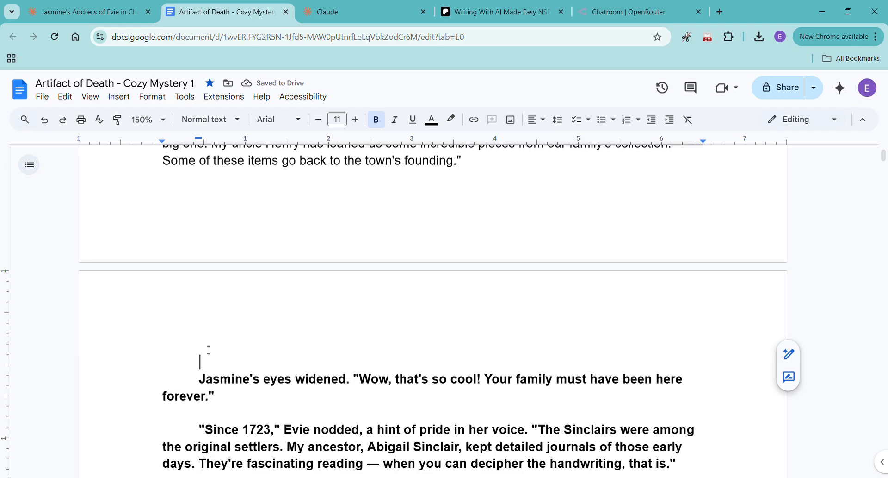
key("Delete")
key("Down")
key("Down")
key("Delete")
key("Down")
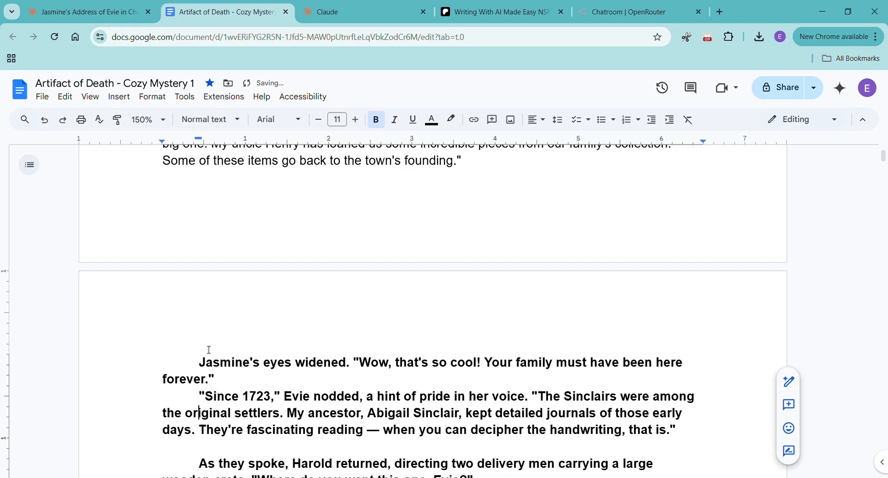
key("Down")
key("Down")
key("Delete")
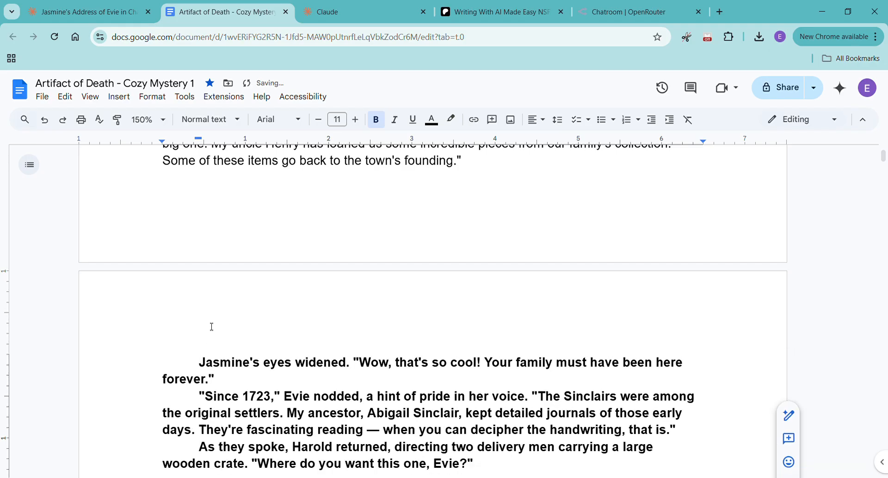
Delete the blank lines before the paragraphs starting "Over by the far wall" and "With a satisfying creak".
scroll(215, 319, "down", 3)
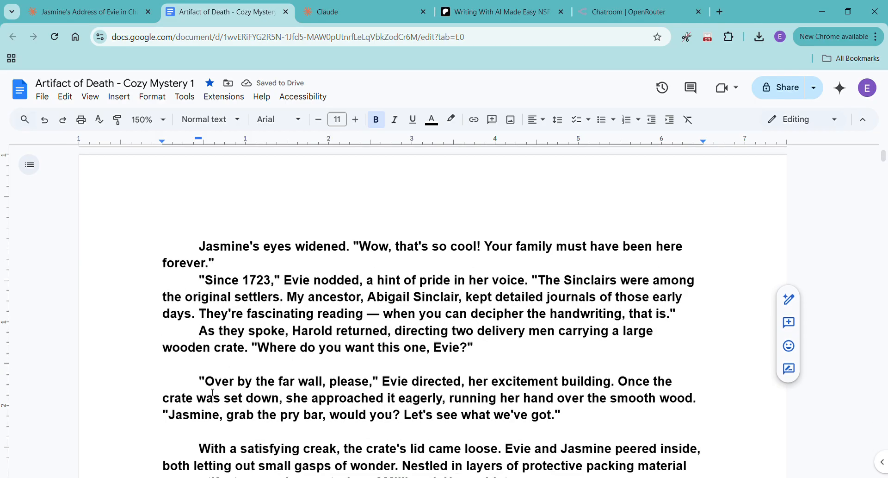
left_click(211, 365)
key("Delete")
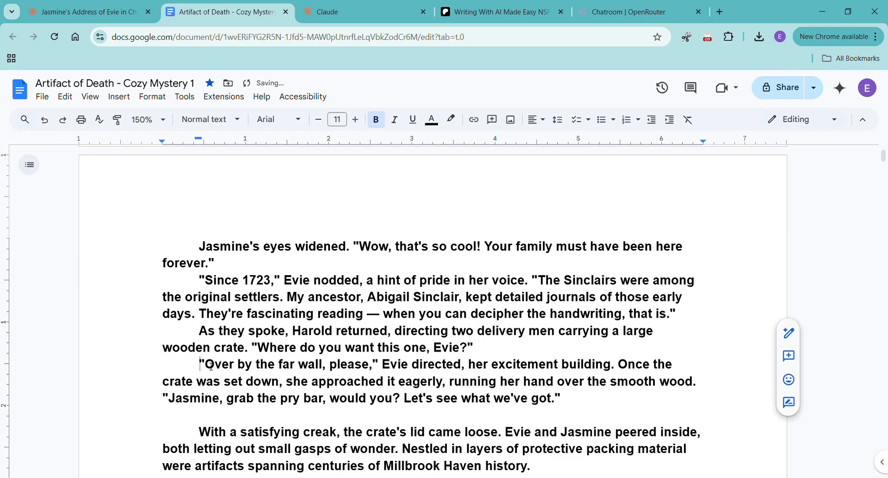
key("Down")
key("Down")
key("Down")
key("Delete")
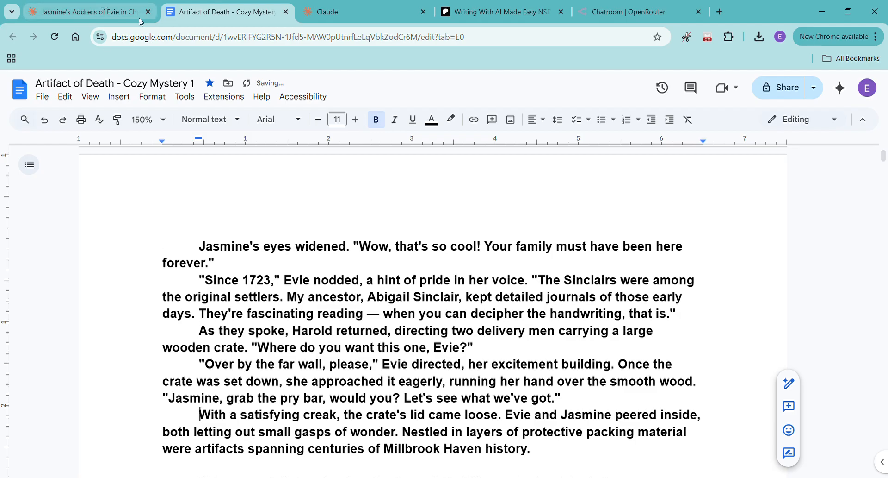
Remove the bold formatting from the five paragraphs from "Jasmine's eyes widened" through "spanning centuries of Millbrook Haven history.".
left_click_drag(199, 246, 698, 280)
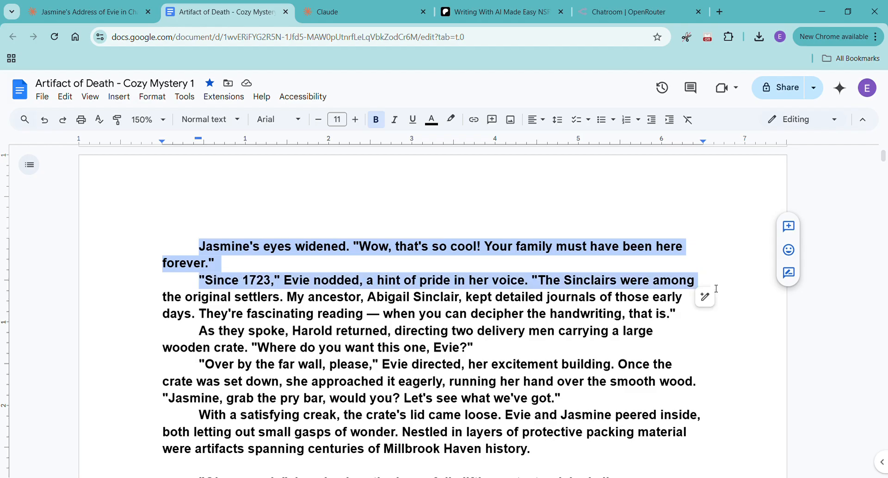
left_click_drag(709, 308, 612, 354)
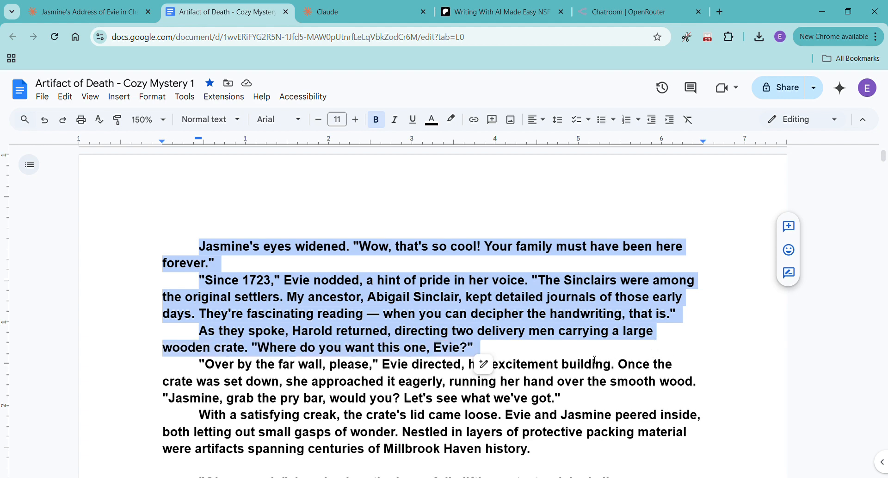
mouse_move(595, 359)
left_mouse_down()
mouse_move(419, 384)
mouse_move(587, 386)
mouse_move(610, 397)
mouse_move(605, 412)
mouse_move(571, 428)
mouse_move(567, 404)
mouse_move(570, 460)
mouse_move(556, 464)
mouse_move(561, 458)
left_mouse_up()
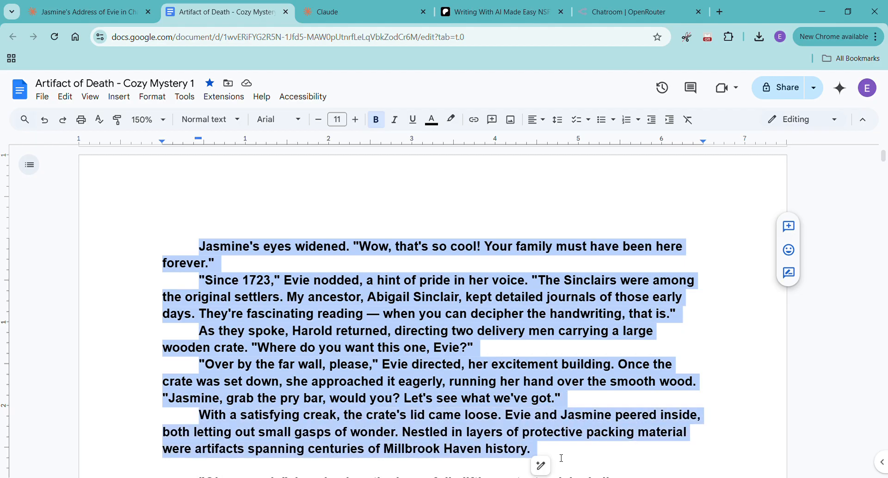
left_click(376, 119)
left_click(442, 364)
Delete the blank lines before the paragraphs starting "Oh my gosh", "Evie nodded, her eyes shining" and "As they continued to unpack".
scroll(442, 356, "down", 4)
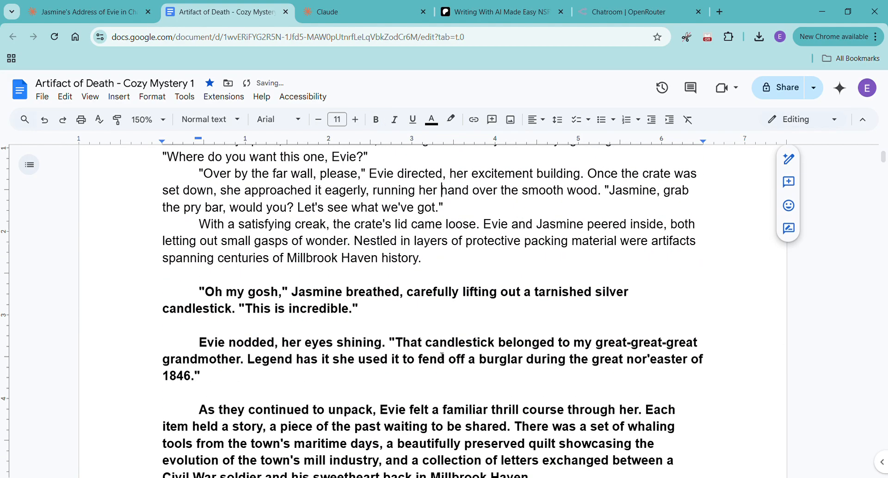
left_click(260, 282)
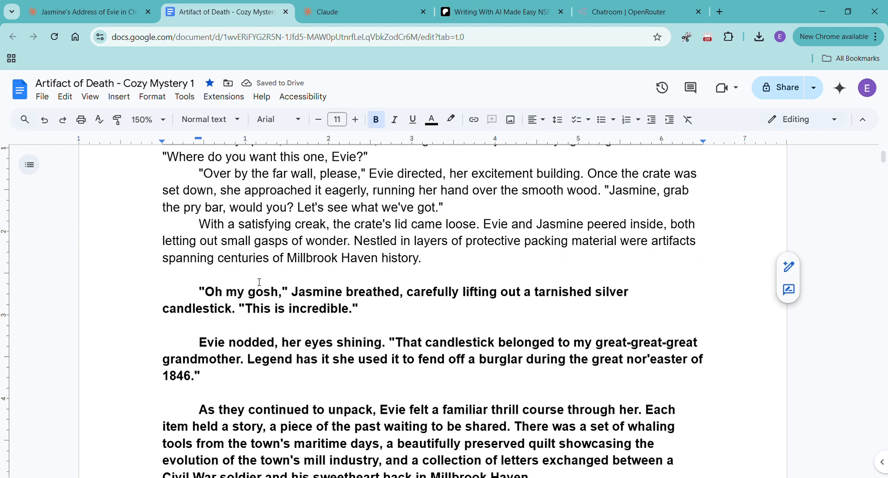
key("Delete")
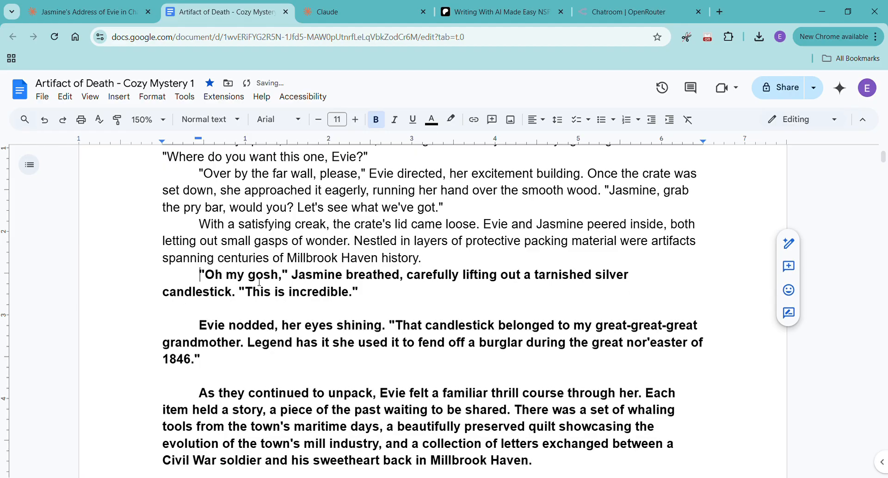
key("Down")
key("Down")
key("Delete")
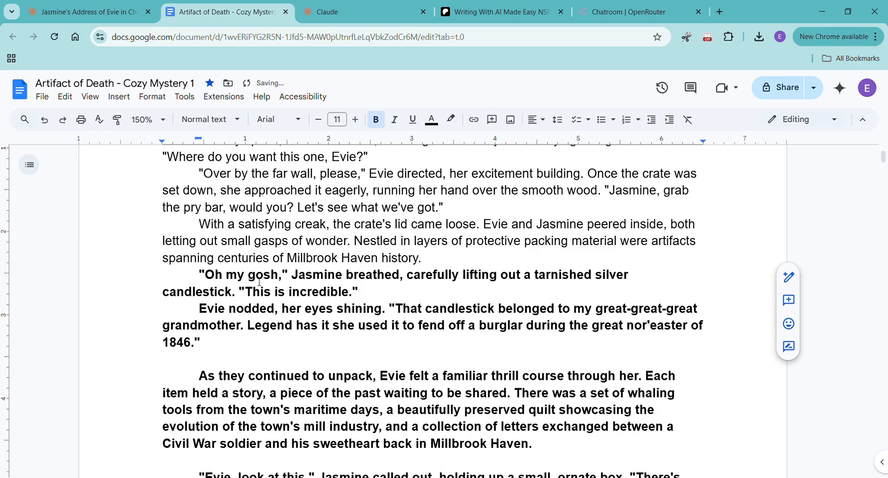
key("Down")
key("Down")
key("Down")
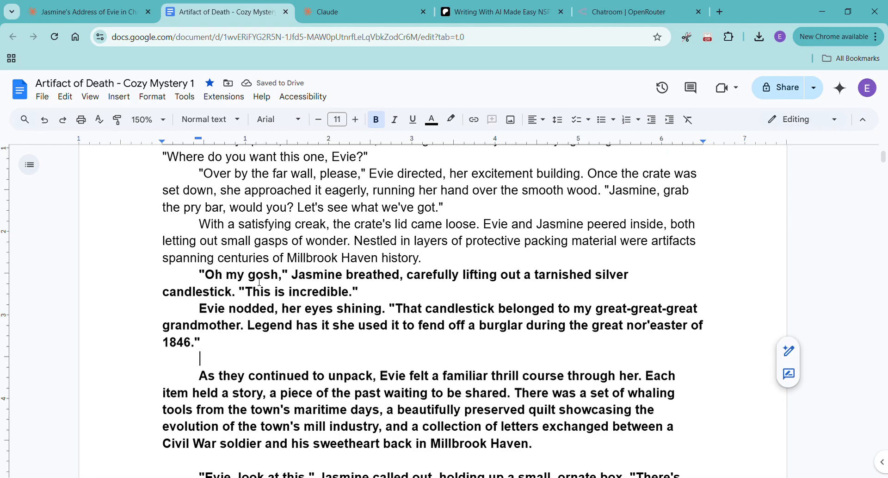
key("Delete")
Delete the blank lines before the paragraphs starting "Evie, look at this" and "Curious, Evie took the box".
key("Down")
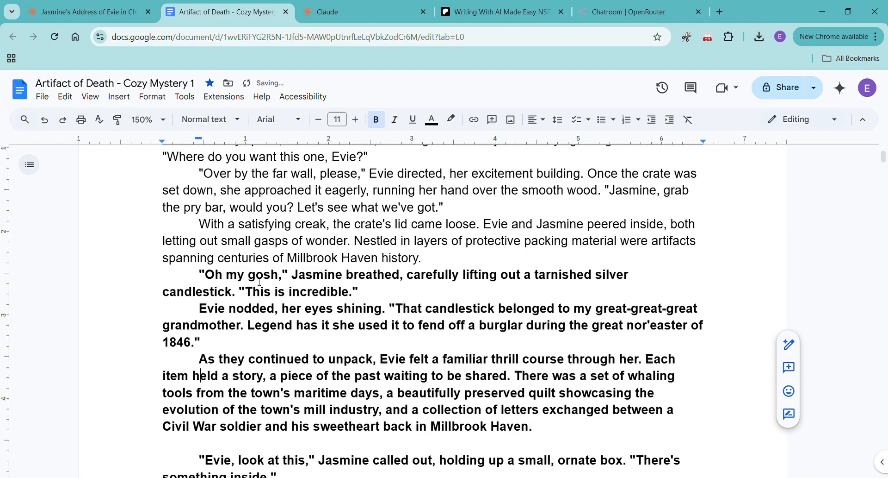
key("Down")
key("Down")
key("Down")
key("Down")
key("Delete")
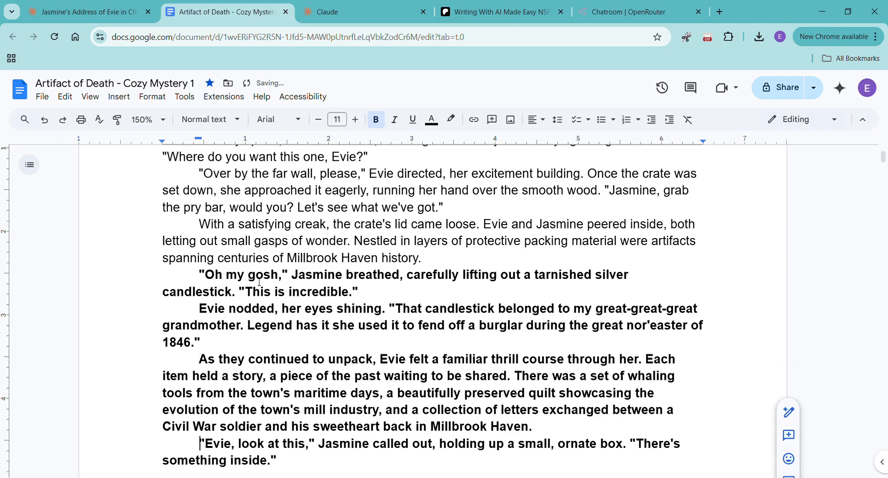
key("Down")
key("Down")
key("Delete")
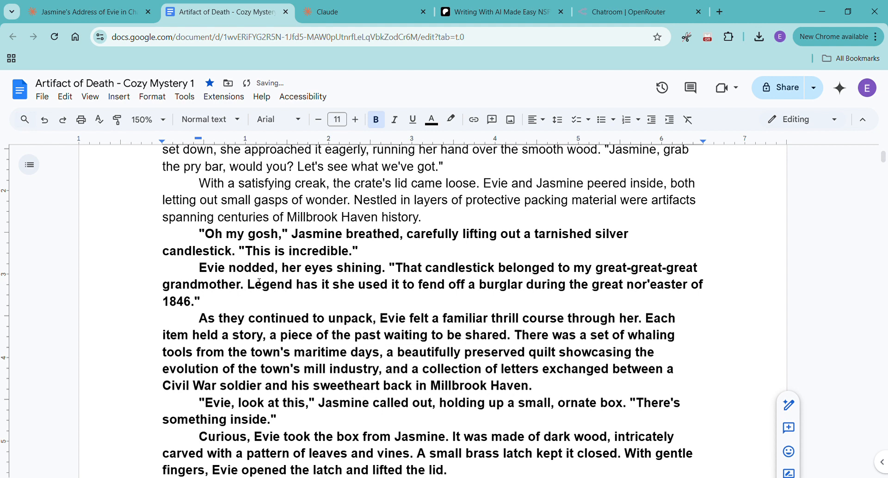
Remove the bold formatting from the three paragraphs from "Oh my gosh" through the one about the Civil War soldier's letters.
scroll(260, 281, "down", 1)
left_click_drag(202, 182, 744, 324)
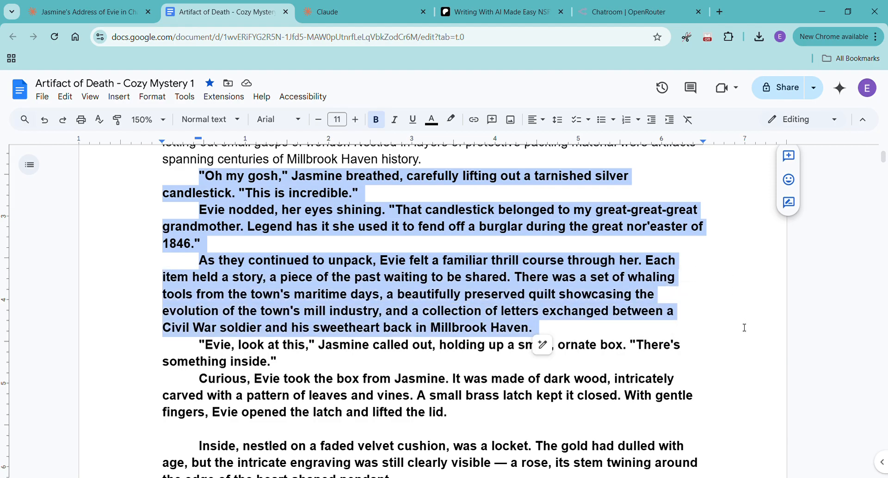
left_click_drag(746, 336, 772, 340)
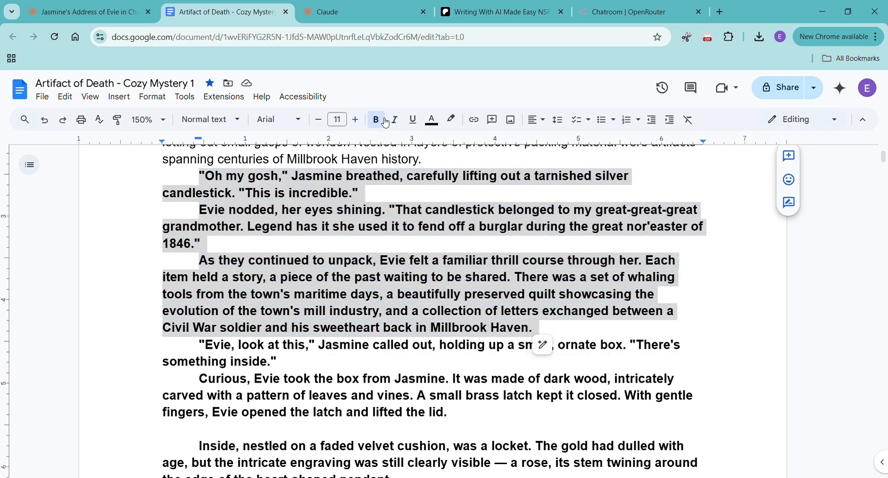
left_click(376, 120)
left_click(447, 315)
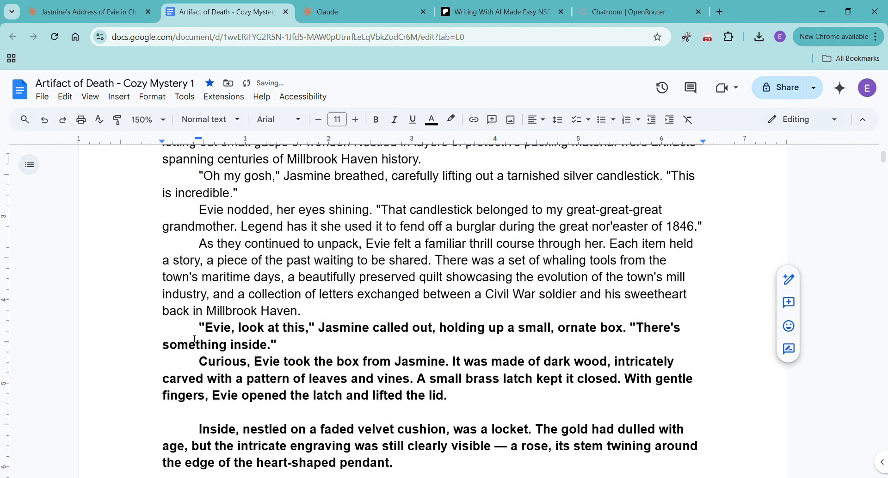
Replace "in Millbrook Haven" with "home" at the end of the paragraph starting "As they continued to unpack".
left_click_drag(193, 311, 302, 312)
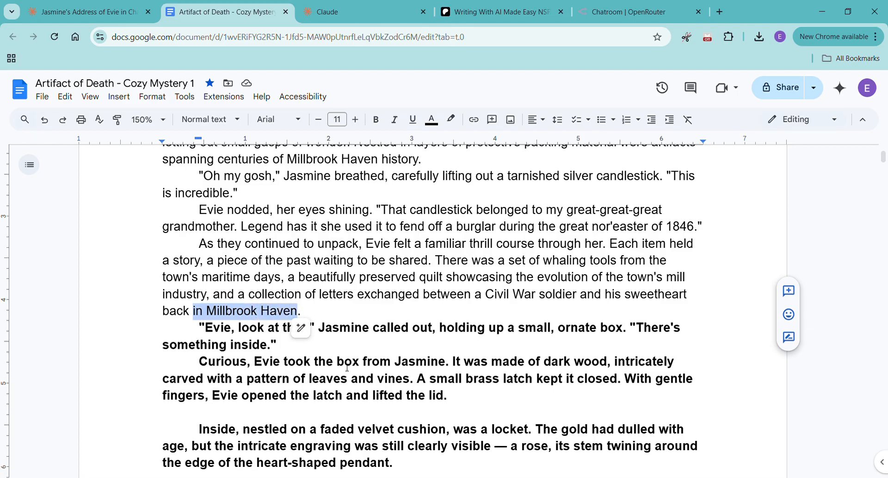
type("home")
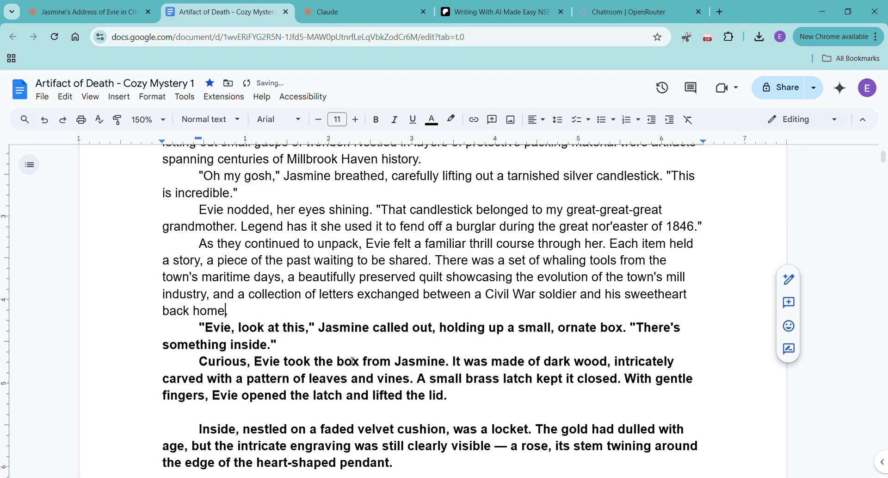
Remove the bold formatting from the paragraphs starting "Evie, look at this" and "Curious, Evie took the box".
double_click(244, 318)
triple_click(297, 345)
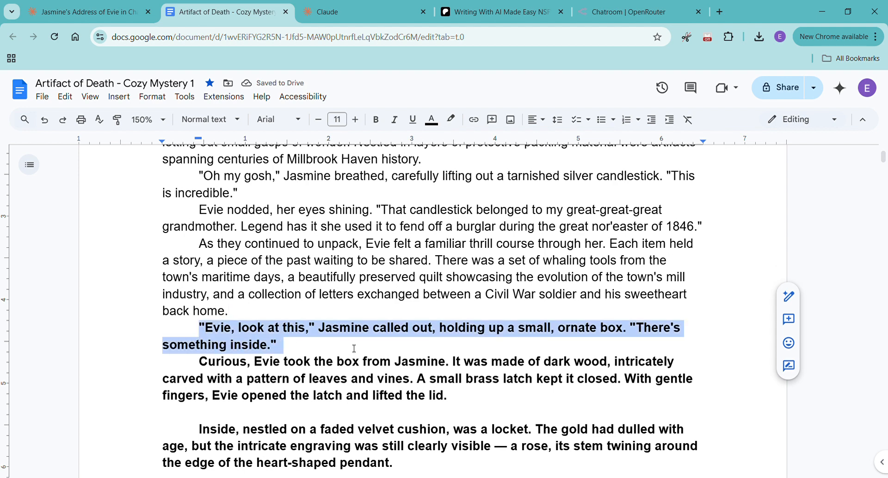
left_click_drag(355, 348, 467, 411)
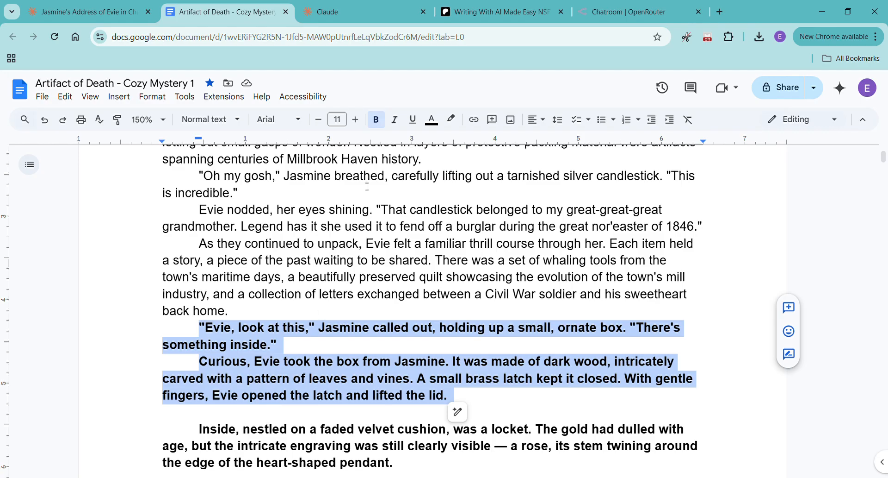
left_click(377, 121)
left_click(431, 295)
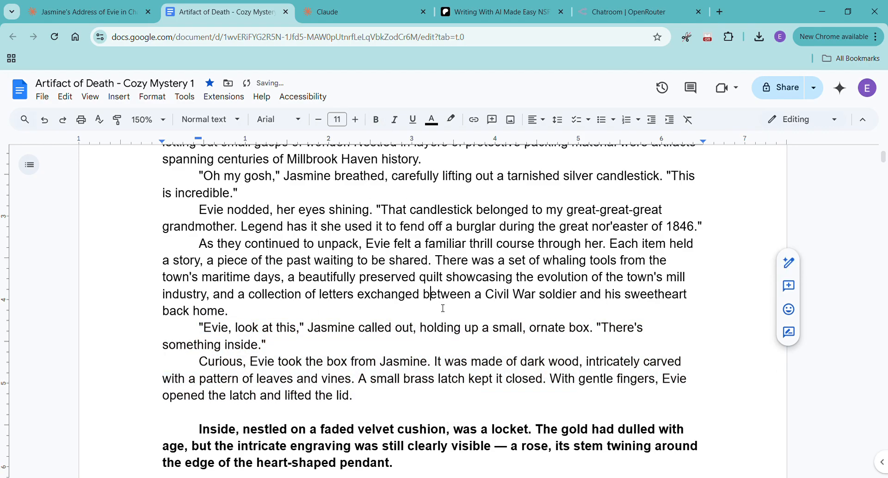
Search the document for "millbrook haven" to find the next mention after the unpacking scene, then end the search.
key("ctrl+f")
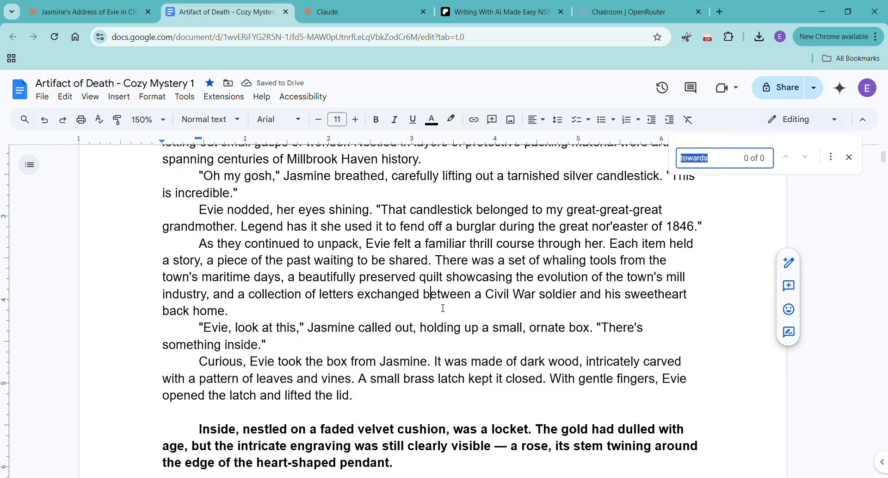
type("millbrook hav")
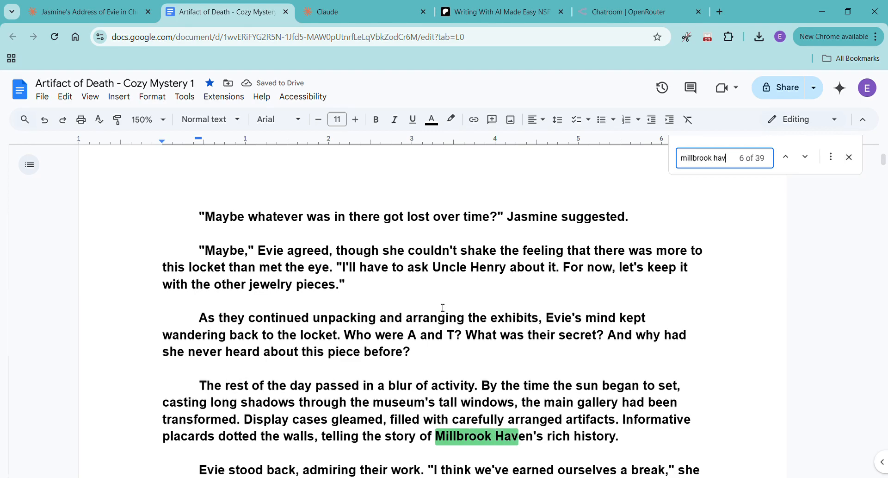
type("en")
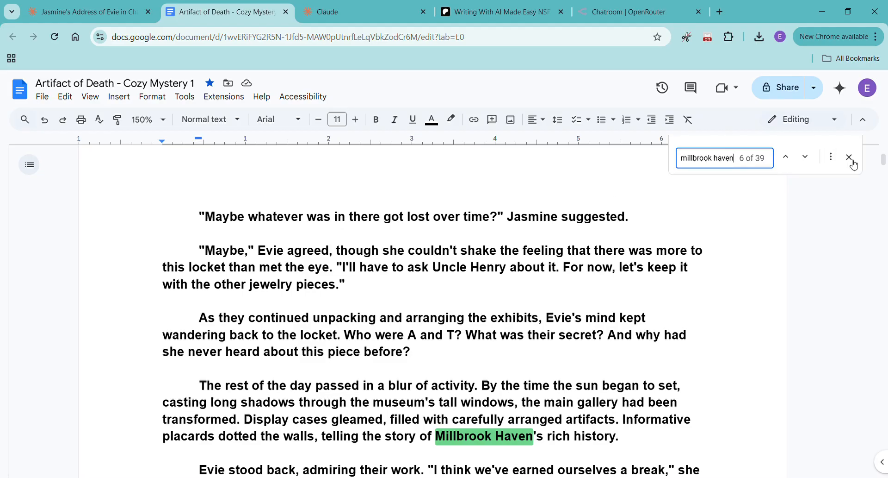
left_click(451, 119)
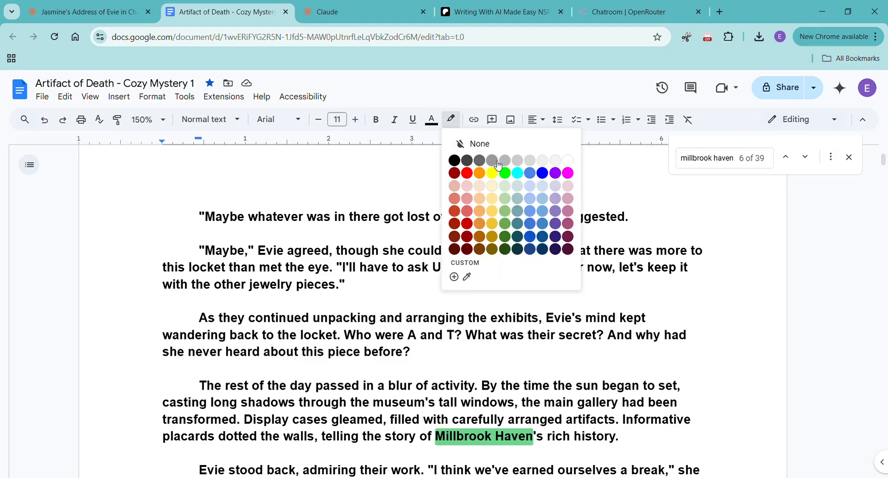
left_click(618, 334)
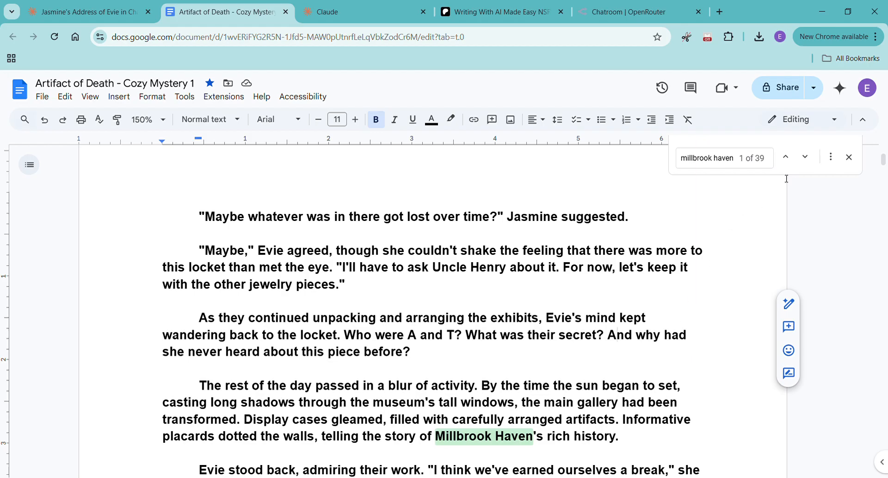
left_click(849, 157)
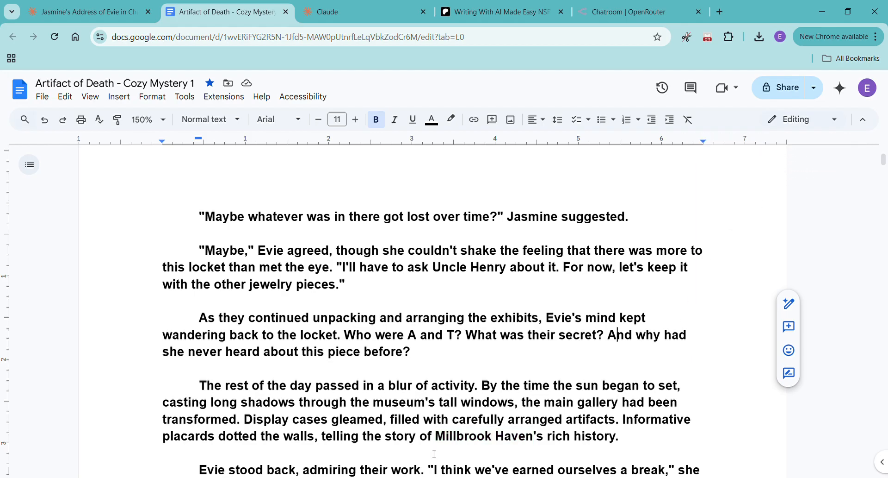
Highlight "Millbrook Haven'" in yellow in the paragraph starting "The rest of the day passed".
left_click_drag(439, 437, 536, 437)
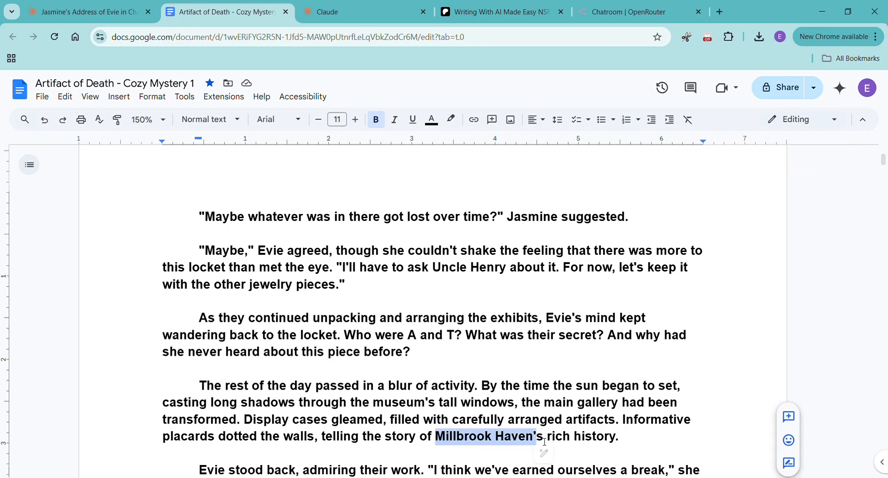
left_click(451, 120)
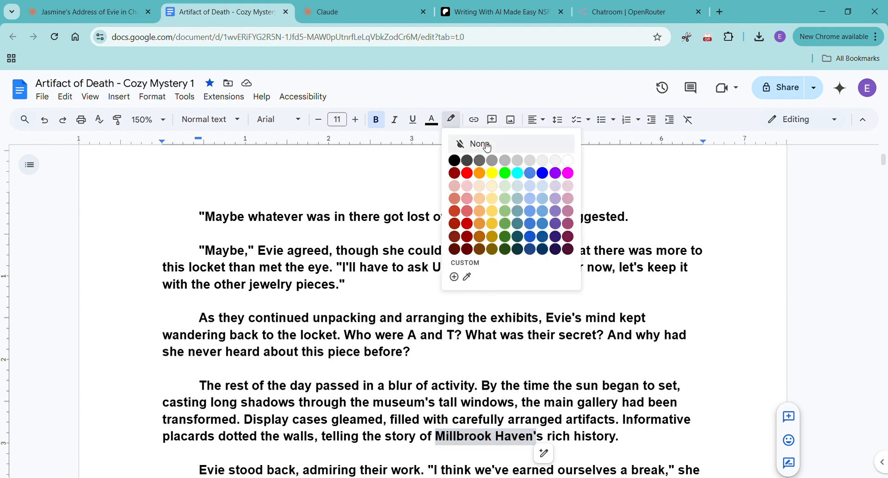
left_click(490, 177)
left_click(570, 338)
Delete the blank lines before the paragraphs starting "Inside, nestled on a faded velvet cushion" and "I don't remember seeing this".
scroll(620, 367, "up", 10)
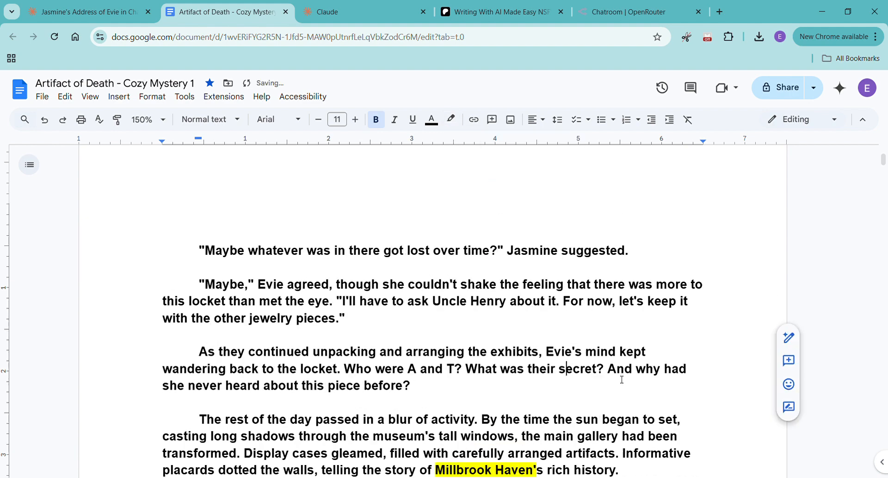
scroll(623, 378, "up", 12)
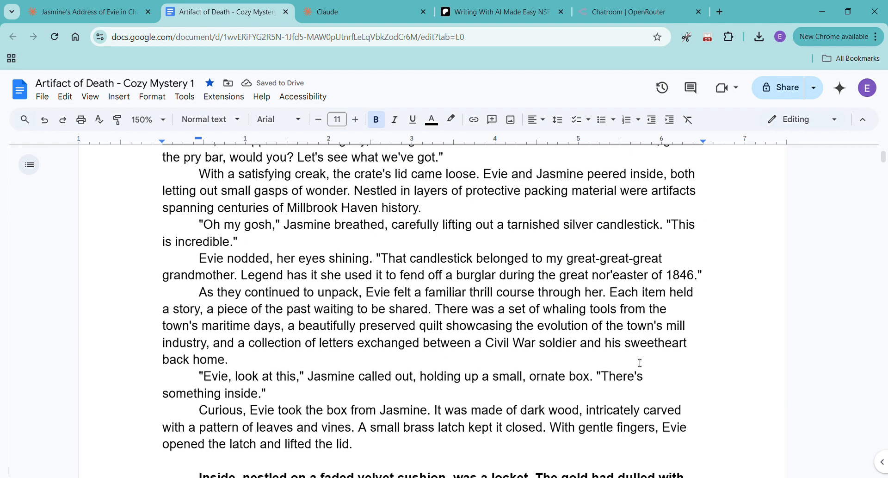
scroll(637, 355, "down", 1)
scroll(637, 355, "down", 5)
scroll(307, 345, "up", 1)
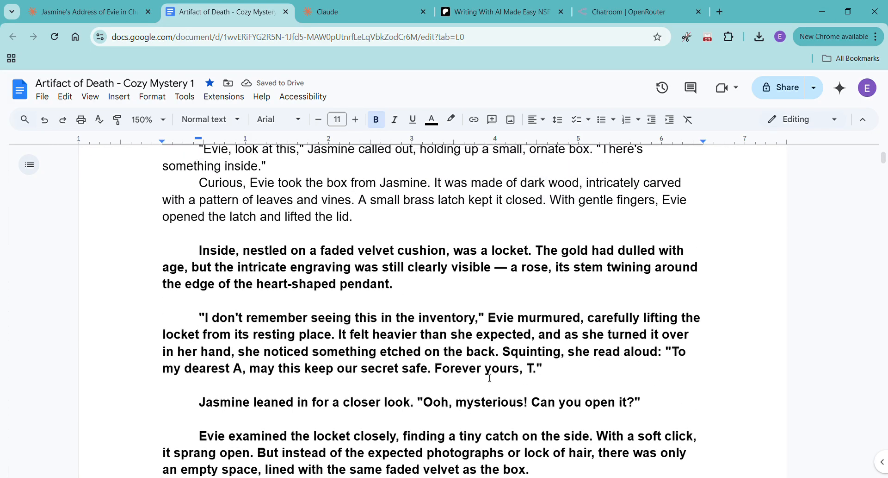
left_click(240, 240)
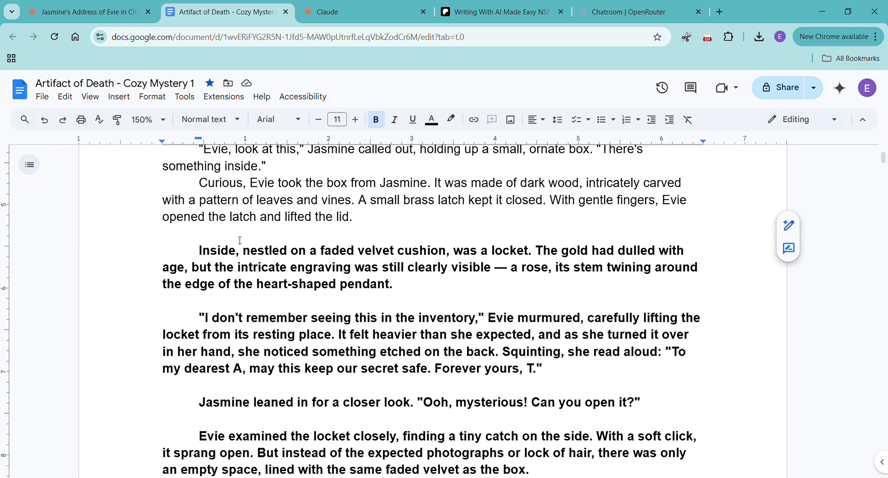
key("Delete")
key("Down")
key("Down")
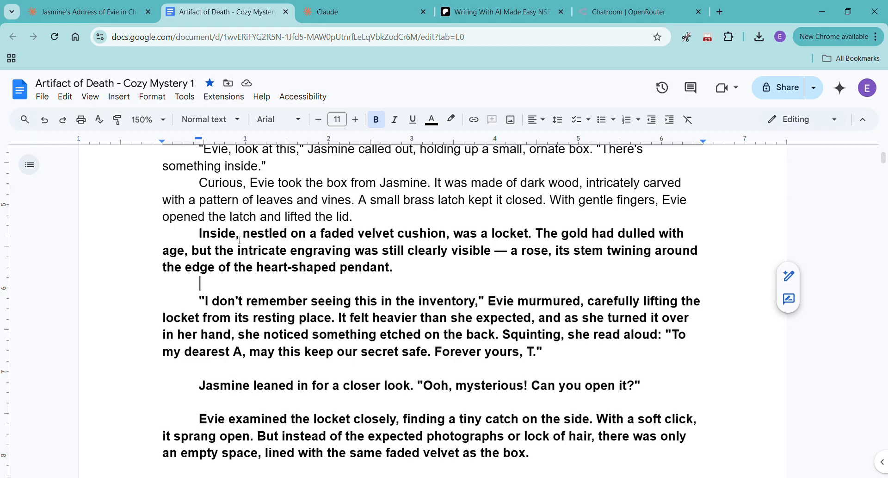
key("Delete")
Delete the blank lines before the paragraphs starting "Jasmine leaned in" and "Evie examined the locket closely".
key("Down")
key("Down")
key("Down")
key("Down")
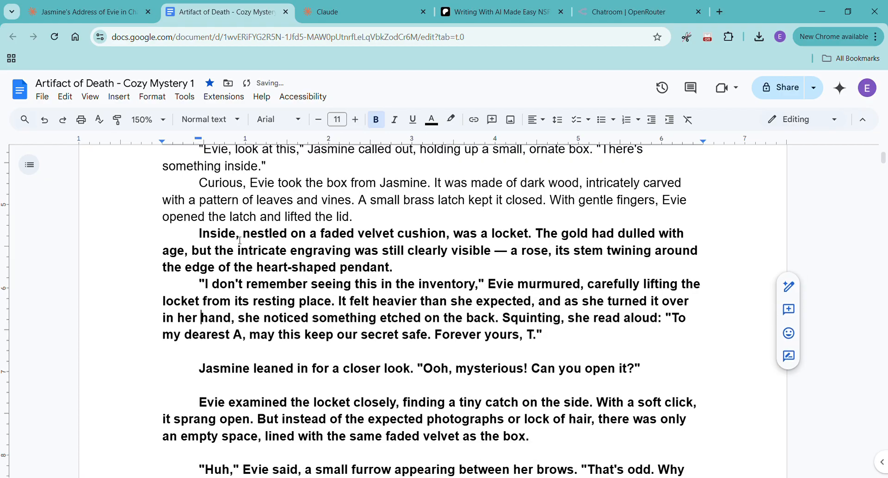
key("Delete")
key("Down")
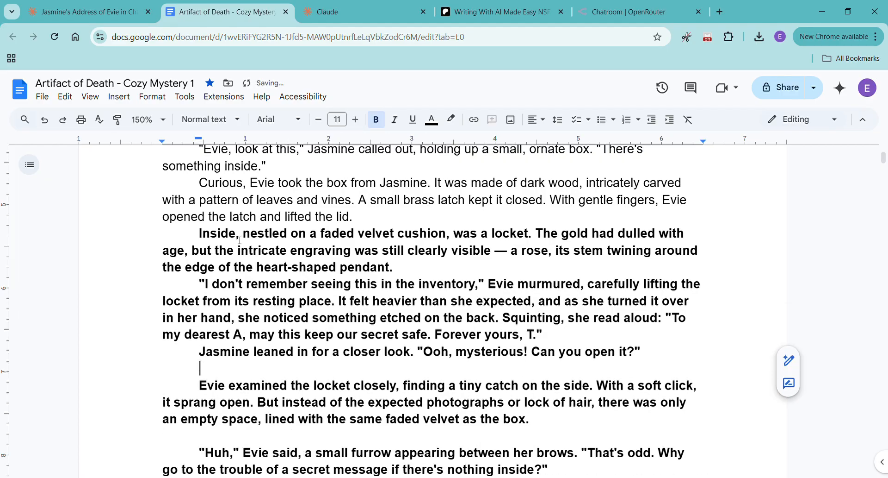
key("Delete")
Delete the blank lines before the paragraphs starting "Huh," and "Maybe whatever was in there".
key("Down")
key("Down")
key("Down")
key("Delete")
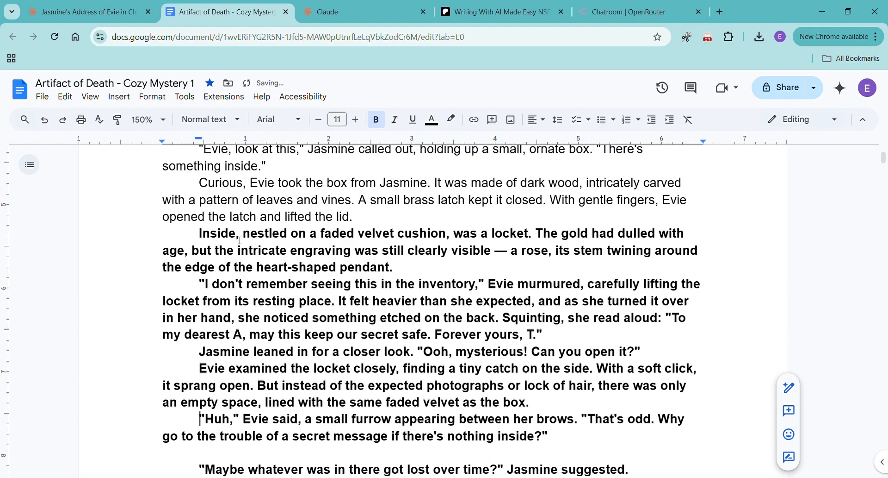
key("Down")
key("Down")
key("Delete")
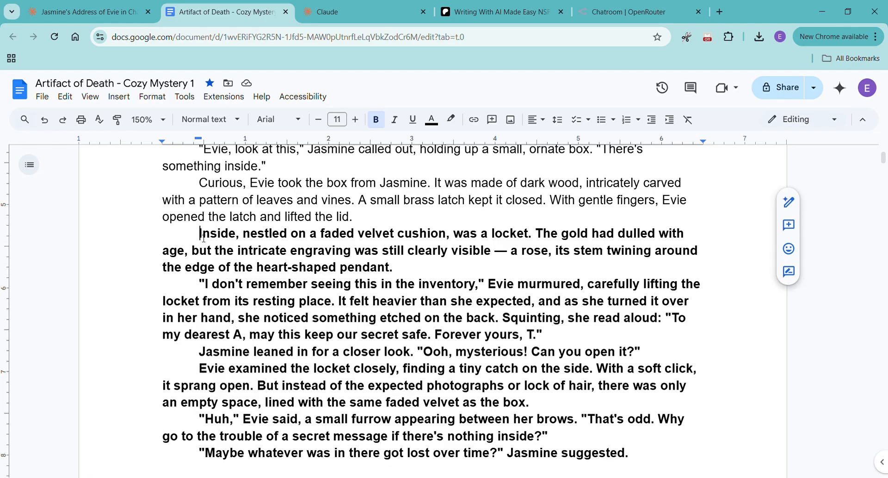
Remove the bold formatting from the paragraph starting "Inside, nestled on a faded velvet cushion".
left_click_drag(202, 239, 459, 267)
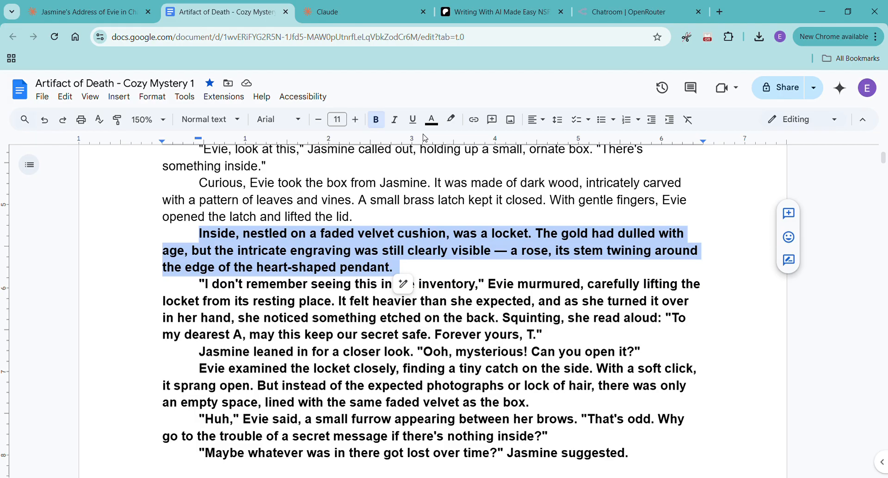
left_click(382, 125)
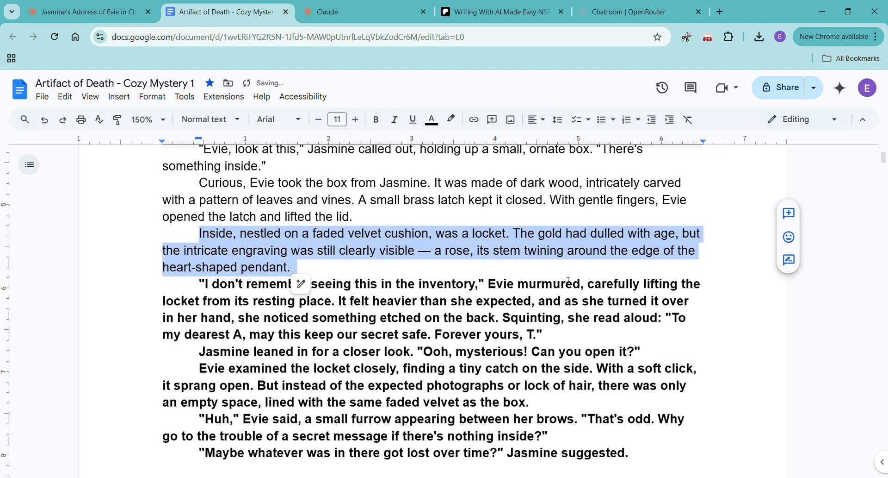
left_click(534, 266)
Italicize the locket inscription "To my dearest A, may this keep our secret safe. Forever yours, T.".
mouse_move(200, 284)
left_mouse_down()
mouse_move(708, 287)
mouse_move(746, 318)
mouse_move(736, 341)
left_mouse_up()
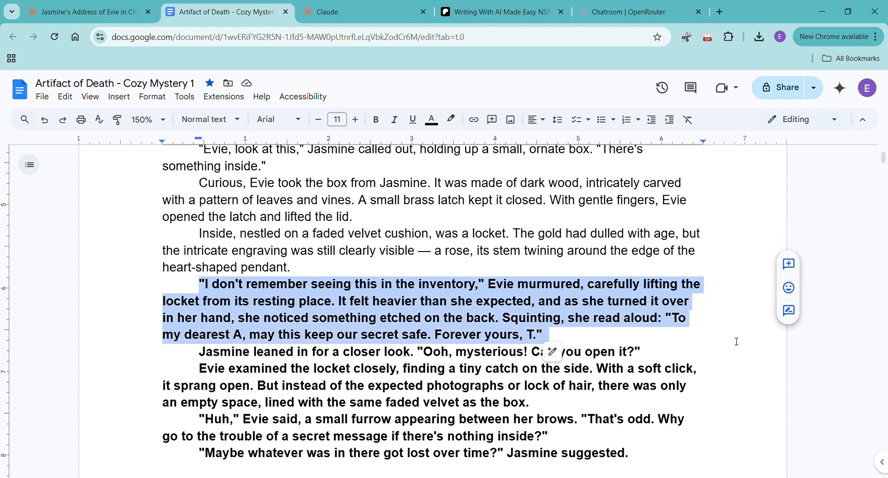
left_click(632, 338)
mouse_move(671, 318)
left_mouse_down()
mouse_move(548, 337)
mouse_move(530, 354)
mouse_move(540, 344)
left_mouse_up()
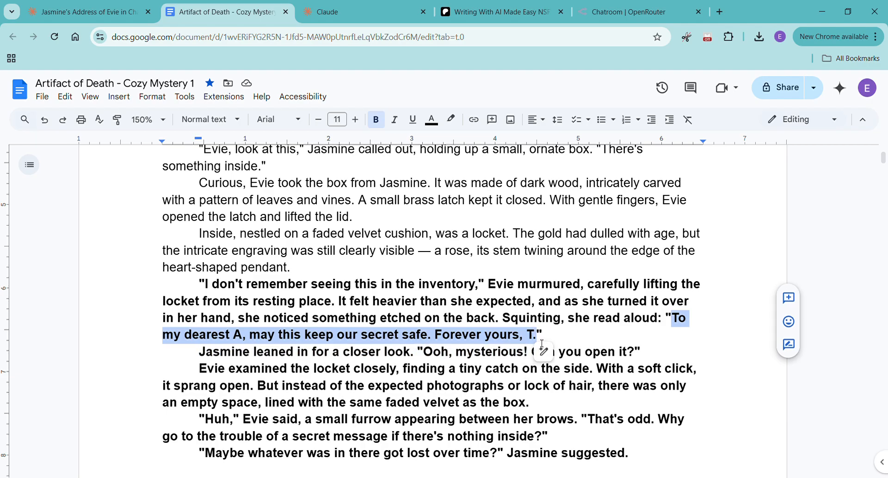
left_click(400, 123)
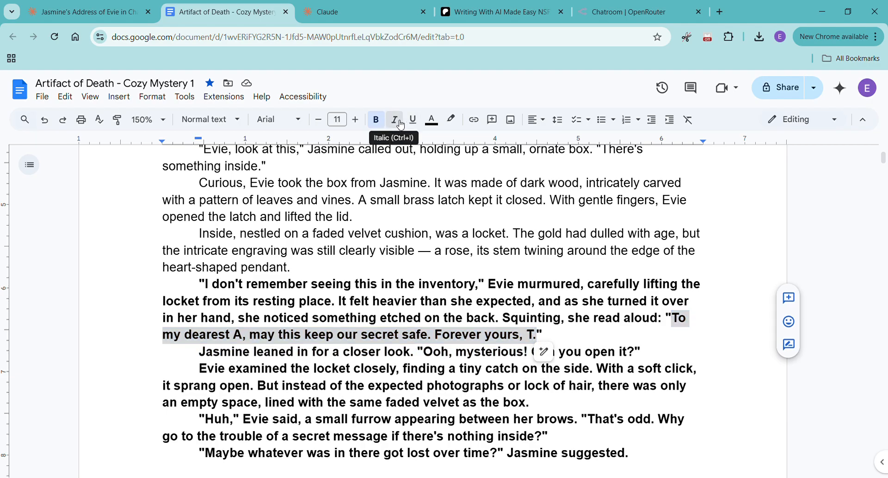
Replace the colon after "she read aloud" with a comma, keeping a non-italic opening quotation mark before the inscription.
left_click(676, 320)
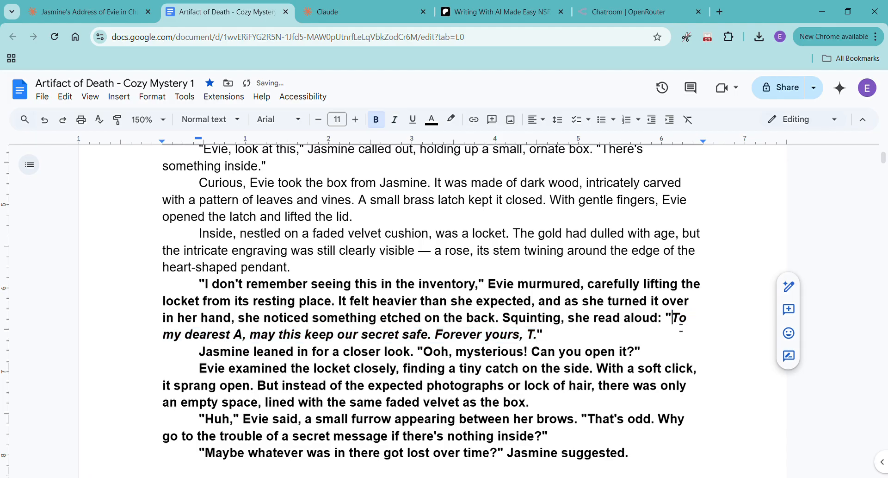
key("BackSpace")
key("BackSpace")
key("BackSpace")
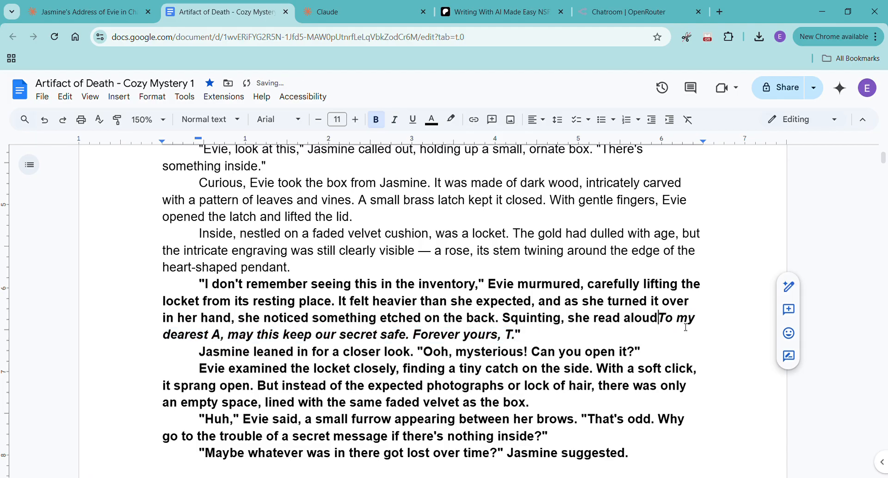
type(", ")
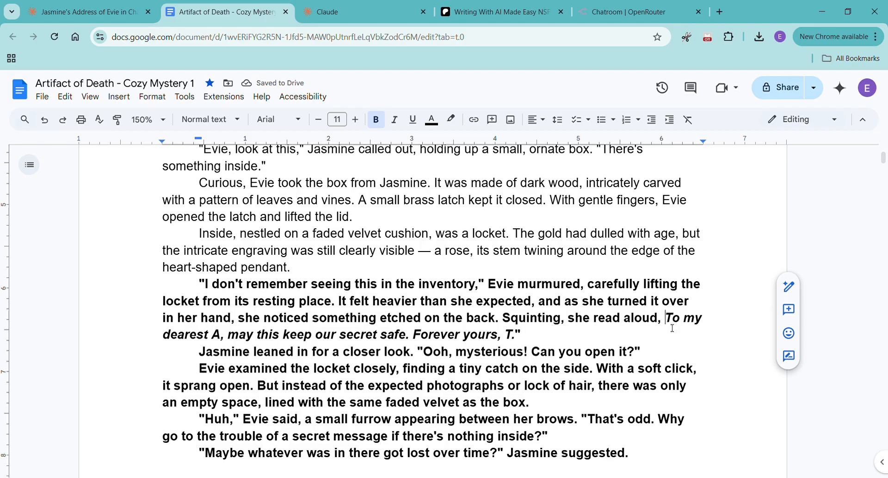
type("\"")
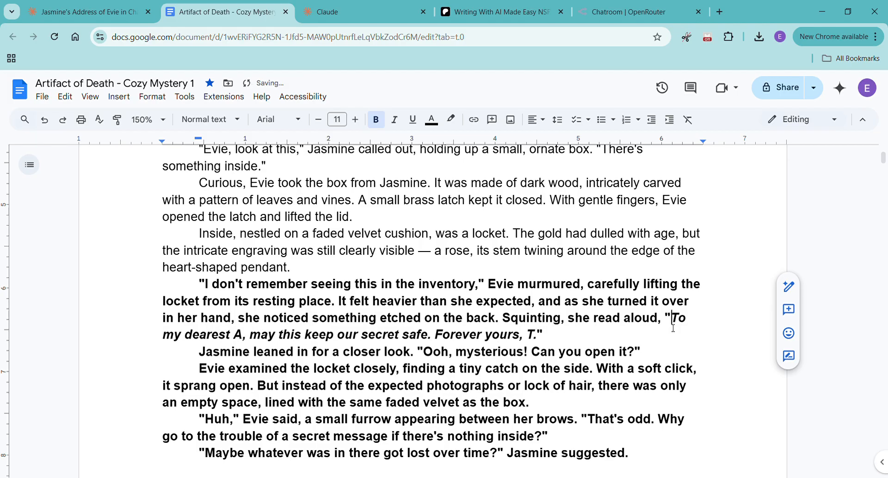
left_click(549, 343)
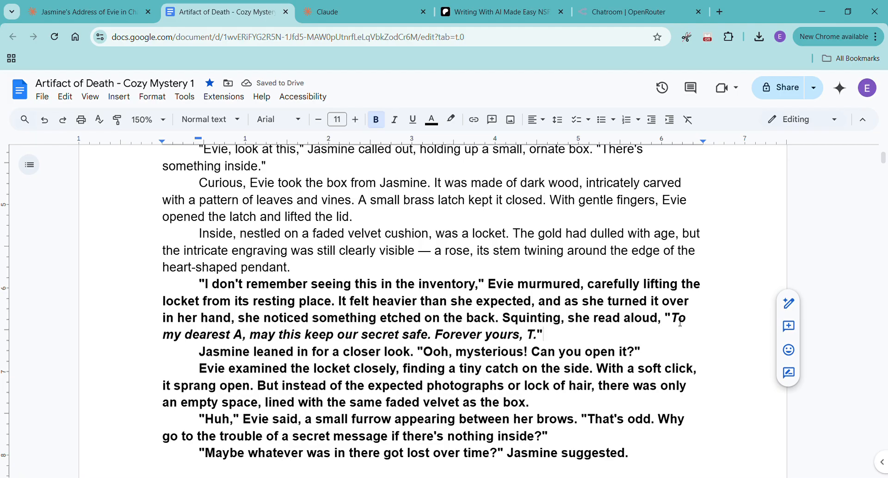
left_click(698, 330)
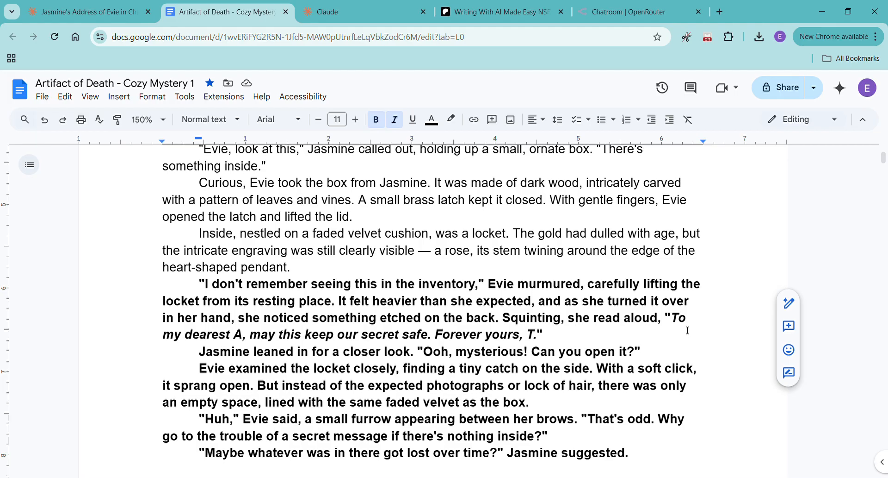
left_click(581, 340)
Remove the bold formatting from the paragraph starting "I don't remember seeing this in the inventory", keeping the inscription italic.
scroll(583, 340, "down", 1)
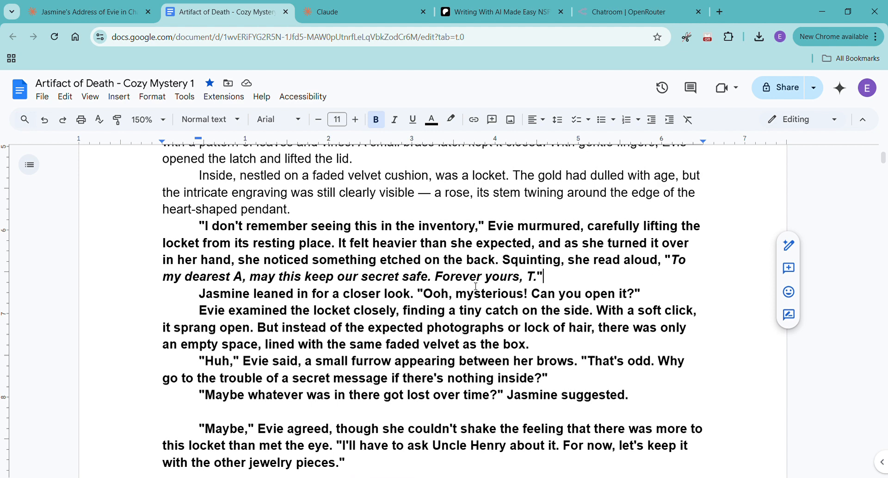
left_click_drag(200, 226, 643, 280)
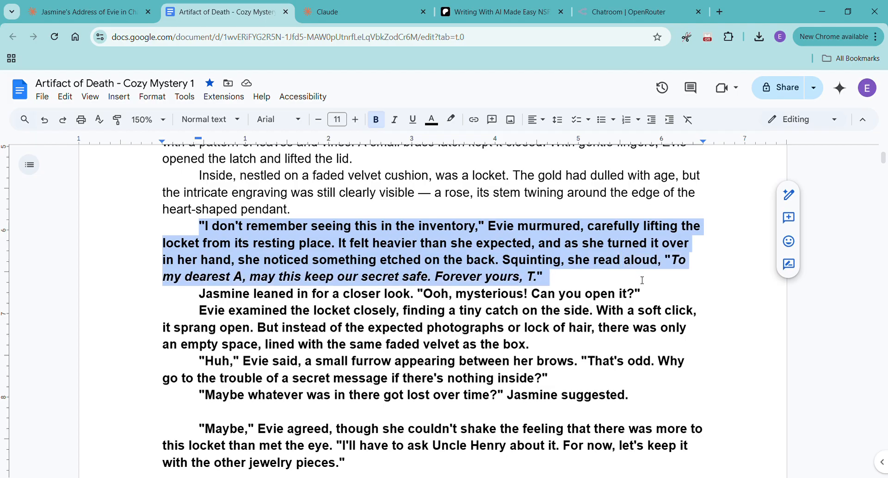
left_click(376, 119)
left_click(376, 267)
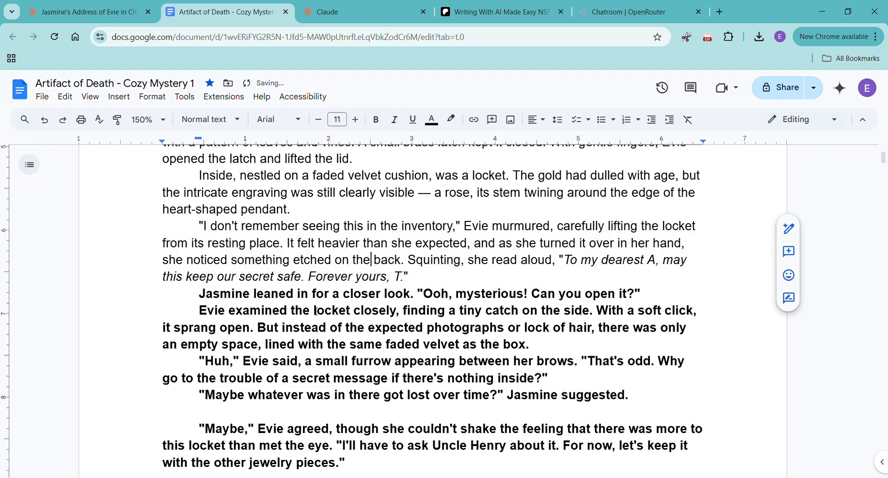
scroll(202, 293, "up", 15)
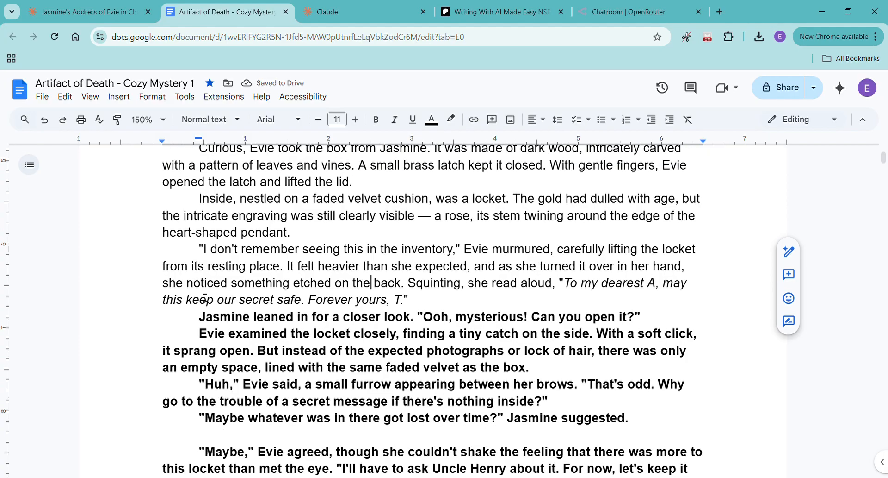
scroll(208, 297, "up", 15)
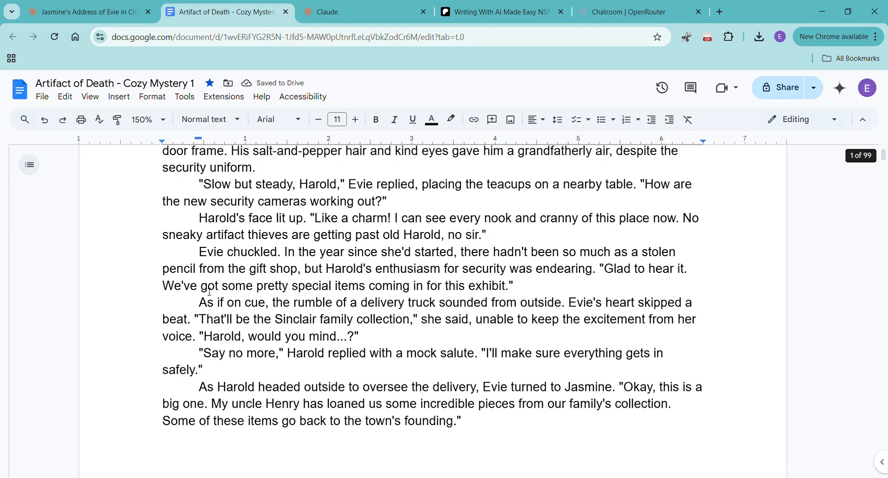
scroll(215, 292, "down", 10)
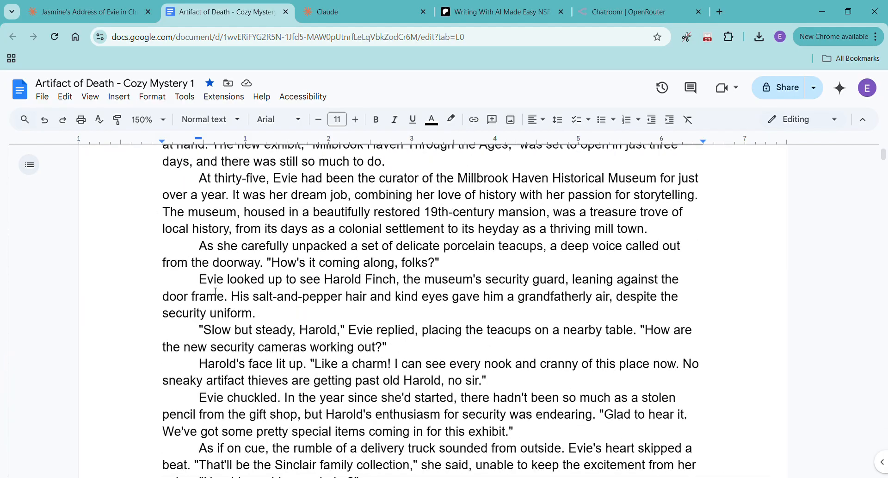
scroll(216, 291, "down", 12)
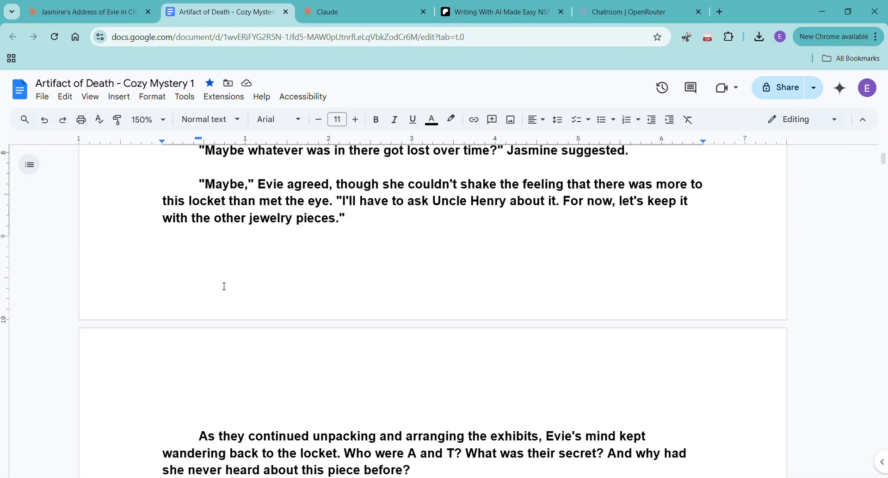
scroll(225, 283, "up", 5)
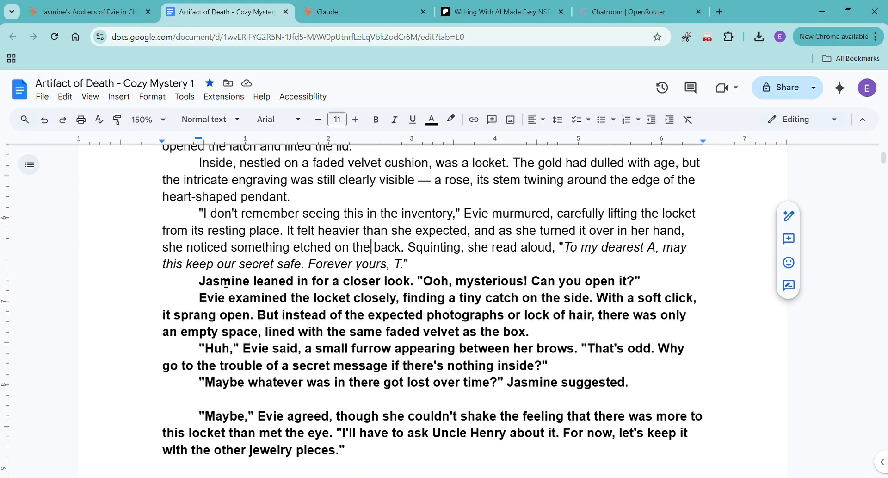
Remove the bold formatting from the paragraph starting "Jasmine leaned in for a closer look".
scroll(225, 283, "down", 2)
scroll(225, 283, "up", 1)
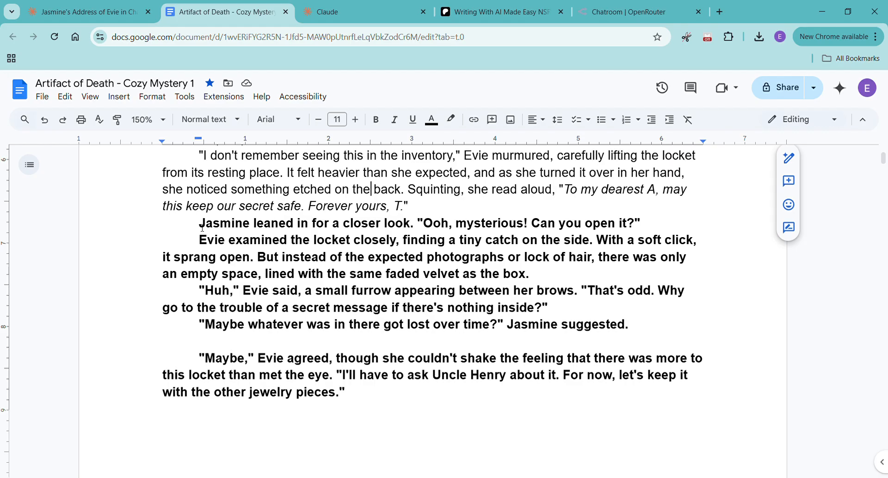
left_click_drag(202, 227, 685, 222)
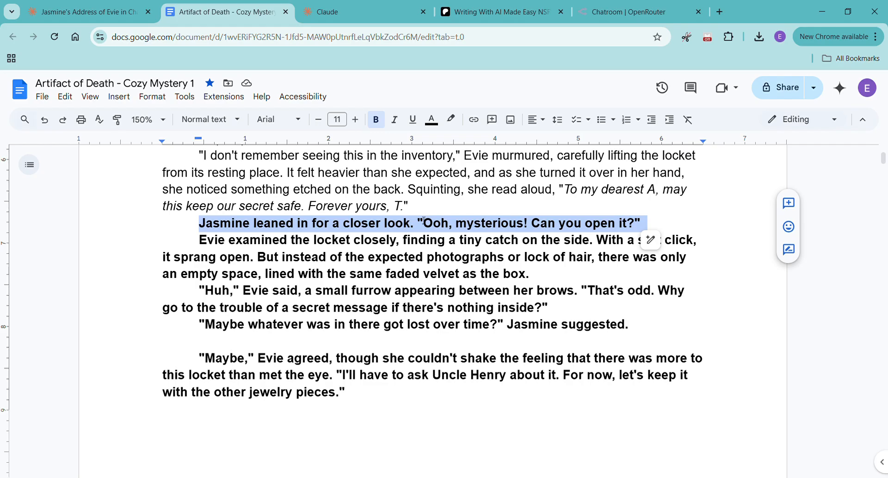
left_click(376, 119)
left_click(456, 223)
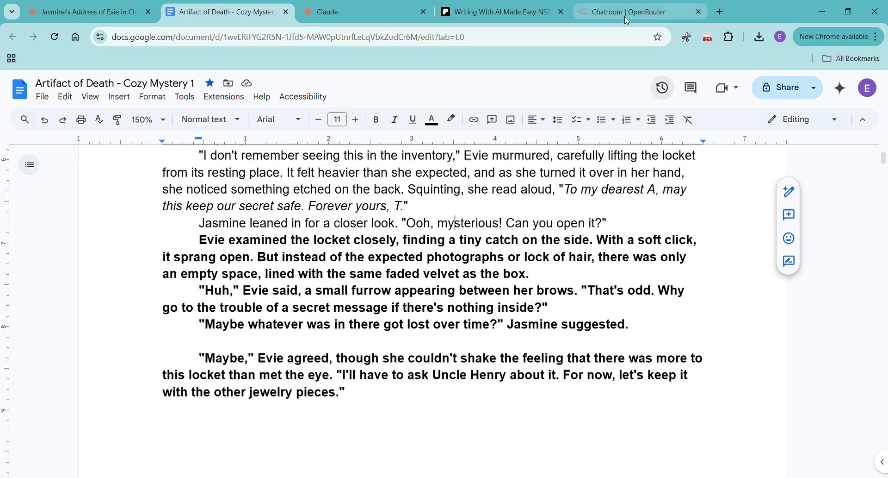
left_click(598, 196)
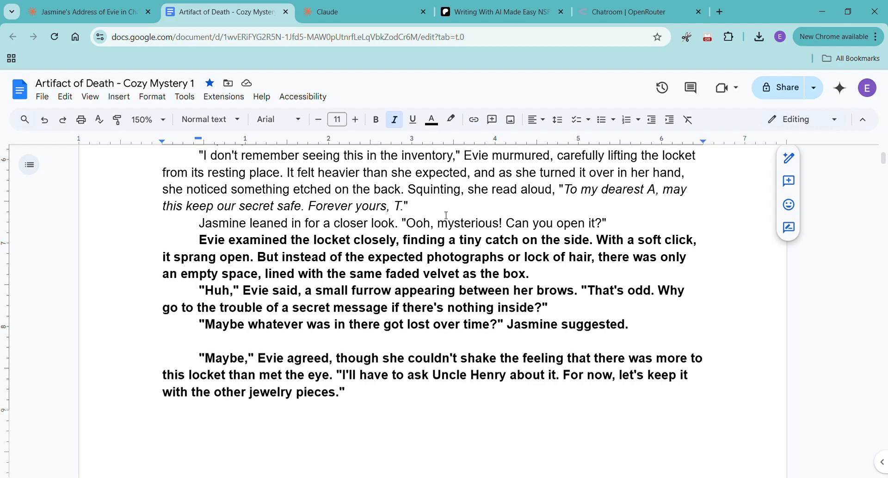
scroll(443, 216, "up", 3)
scroll(448, 222, "down", 1)
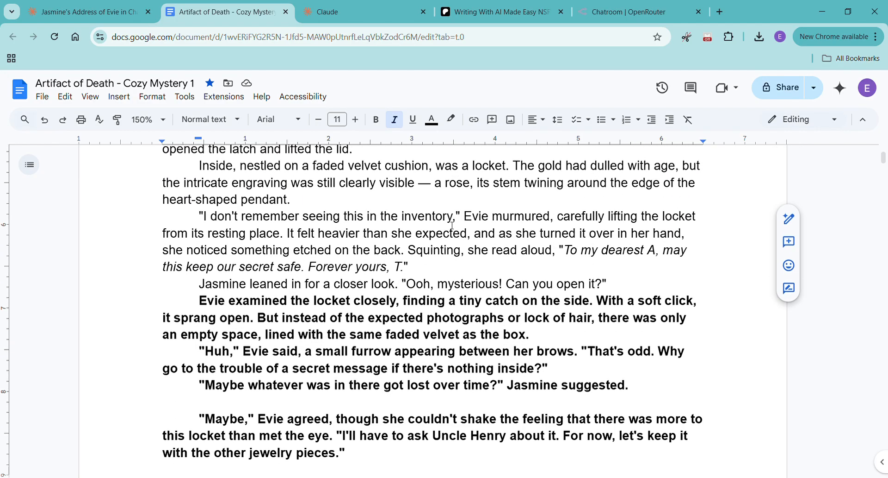
scroll(451, 225, "down", 1)
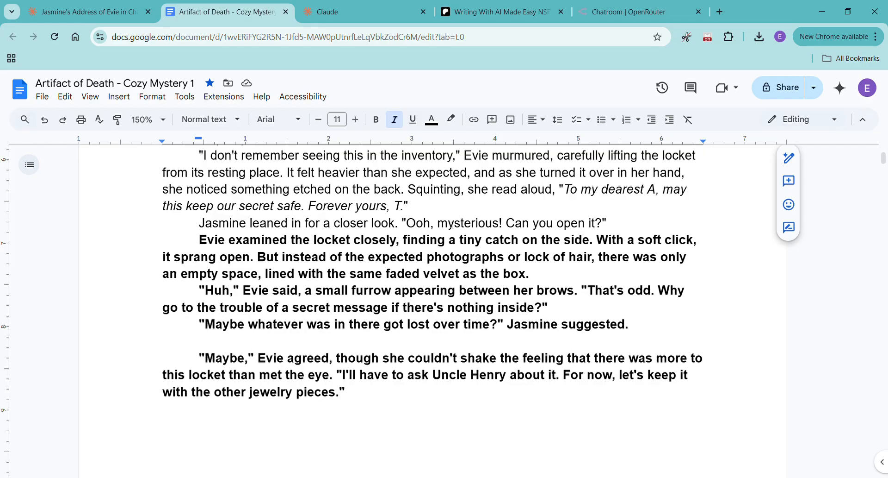